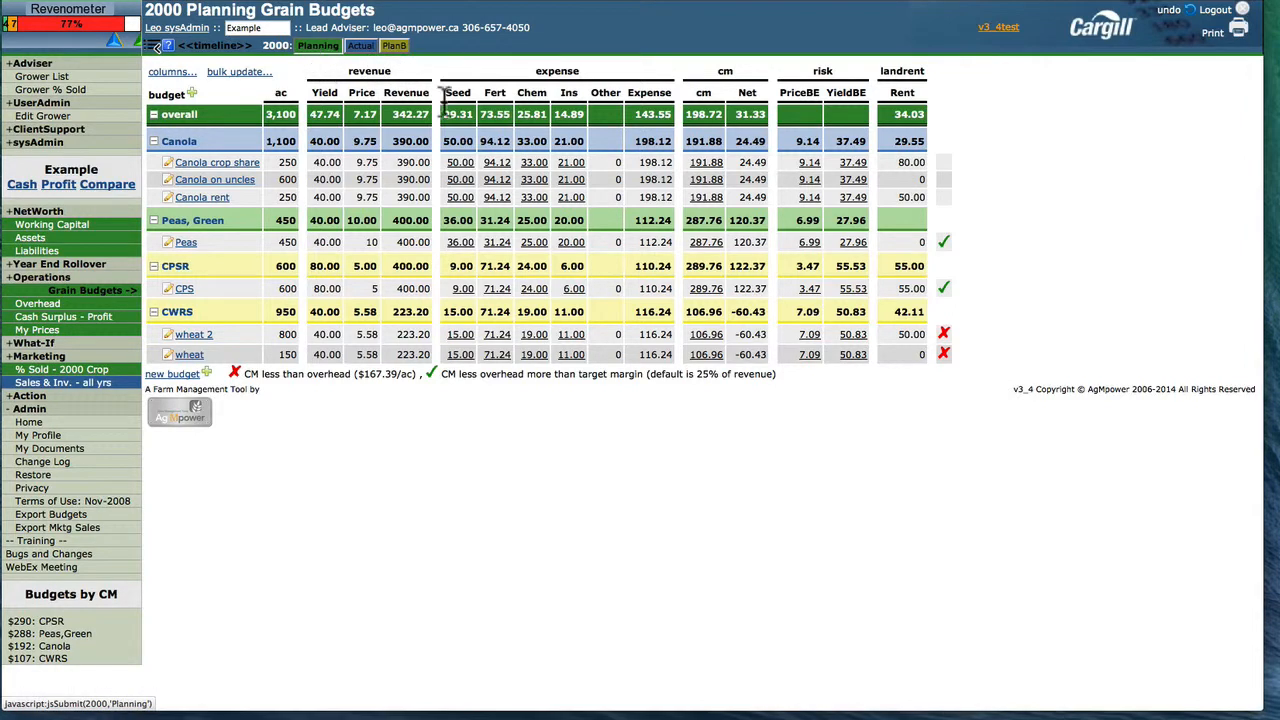
Add a new Peas, Green sale in the all-years sales and inventory, named 2010-06-30 with a volume of 400 MT
{"action": "mouse_move", "coordinate": [810, 172]}
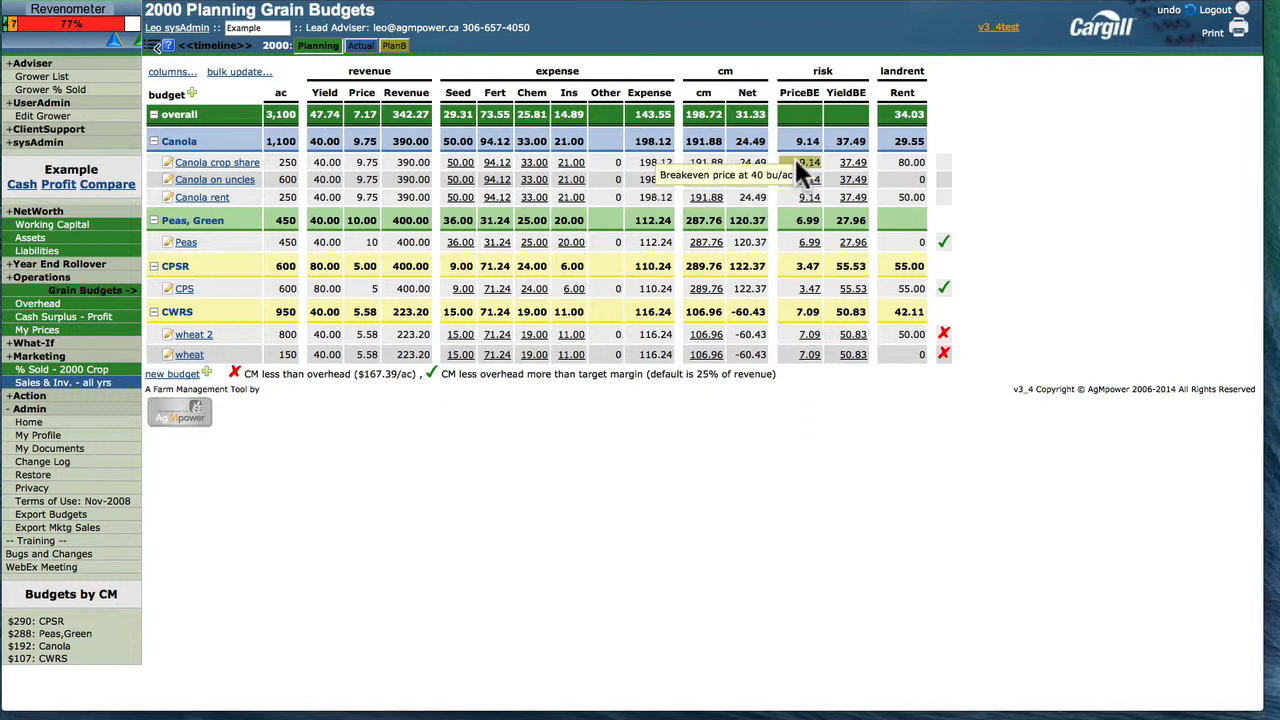
{"action": "mouse_move", "coordinate": [805, 241]}
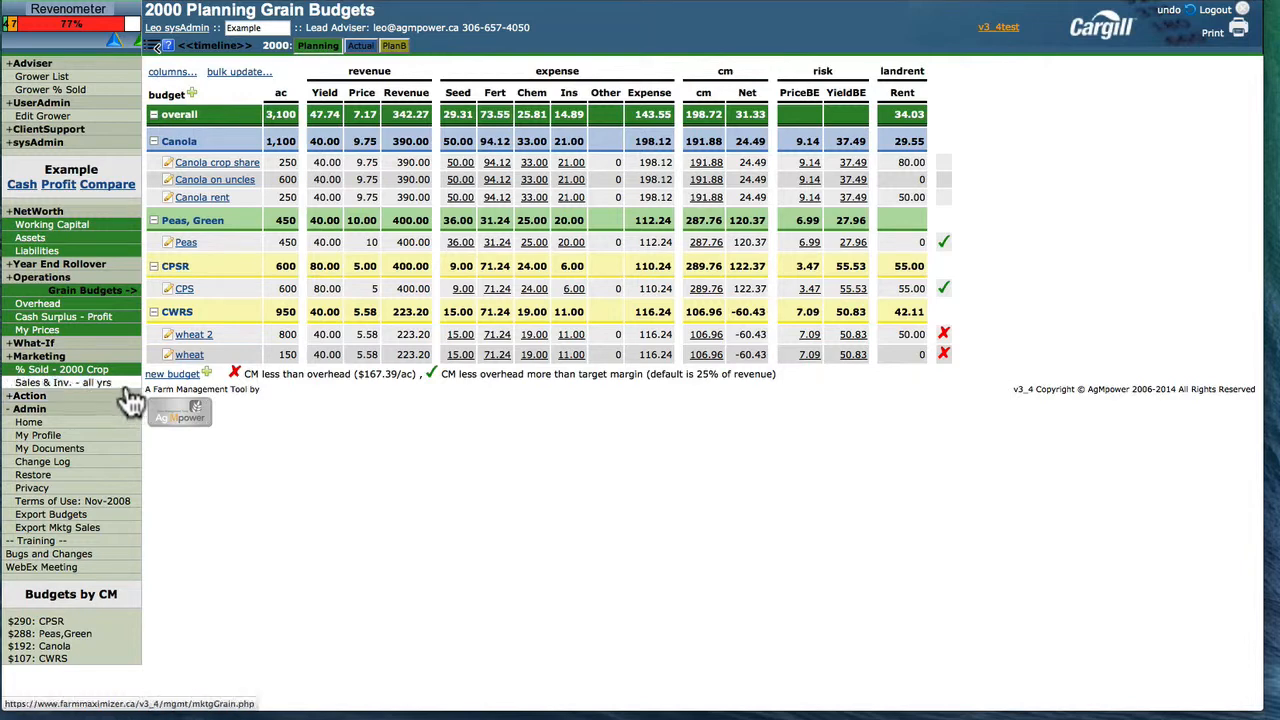
{"action": "left_click", "coordinate": [60, 382]}
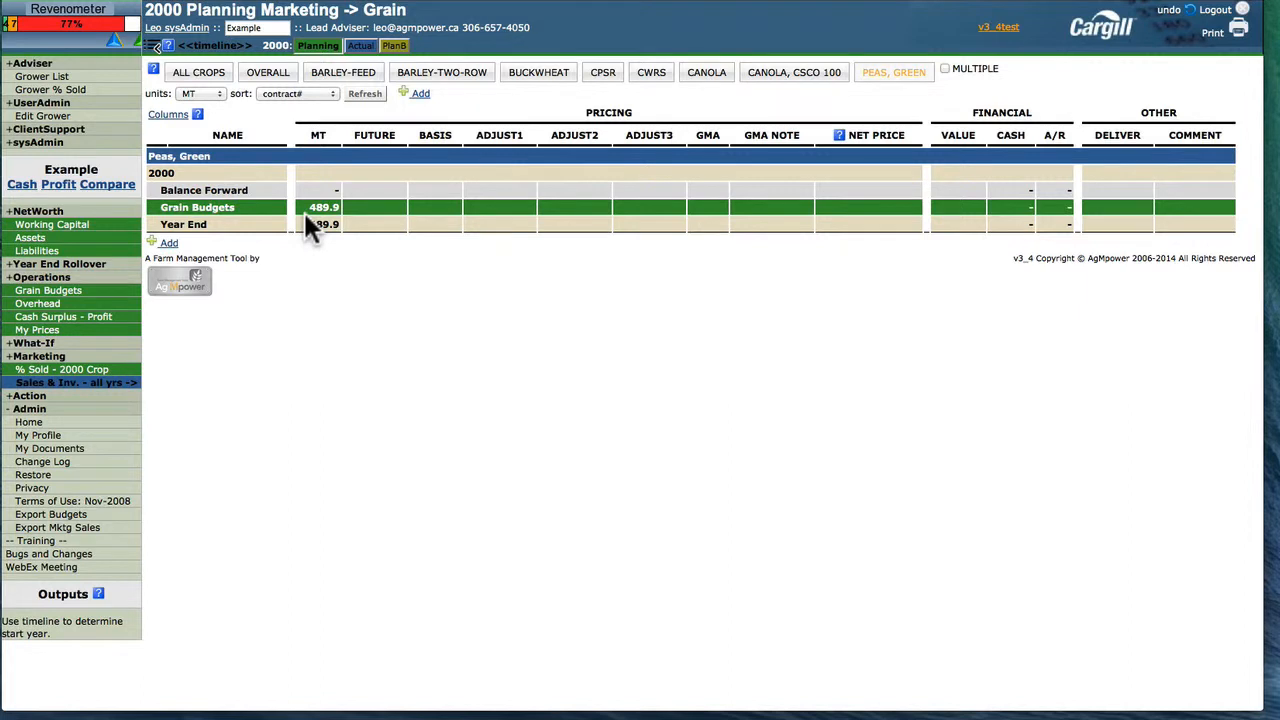
{"action": "left_click", "coordinate": [170, 245]}
{"action": "left_click", "coordinate": [192, 74]}
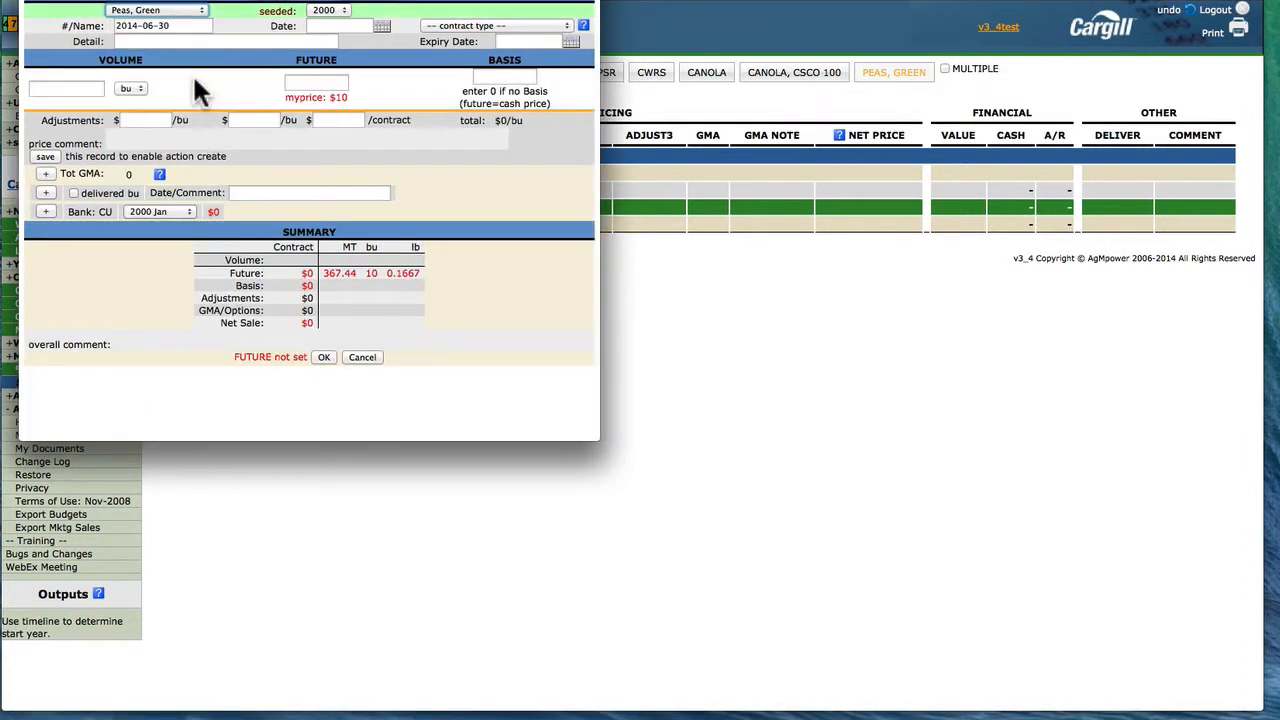
{"action": "left_click", "coordinate": [187, 27]}
{"action": "left_click", "coordinate": [64, 89]}
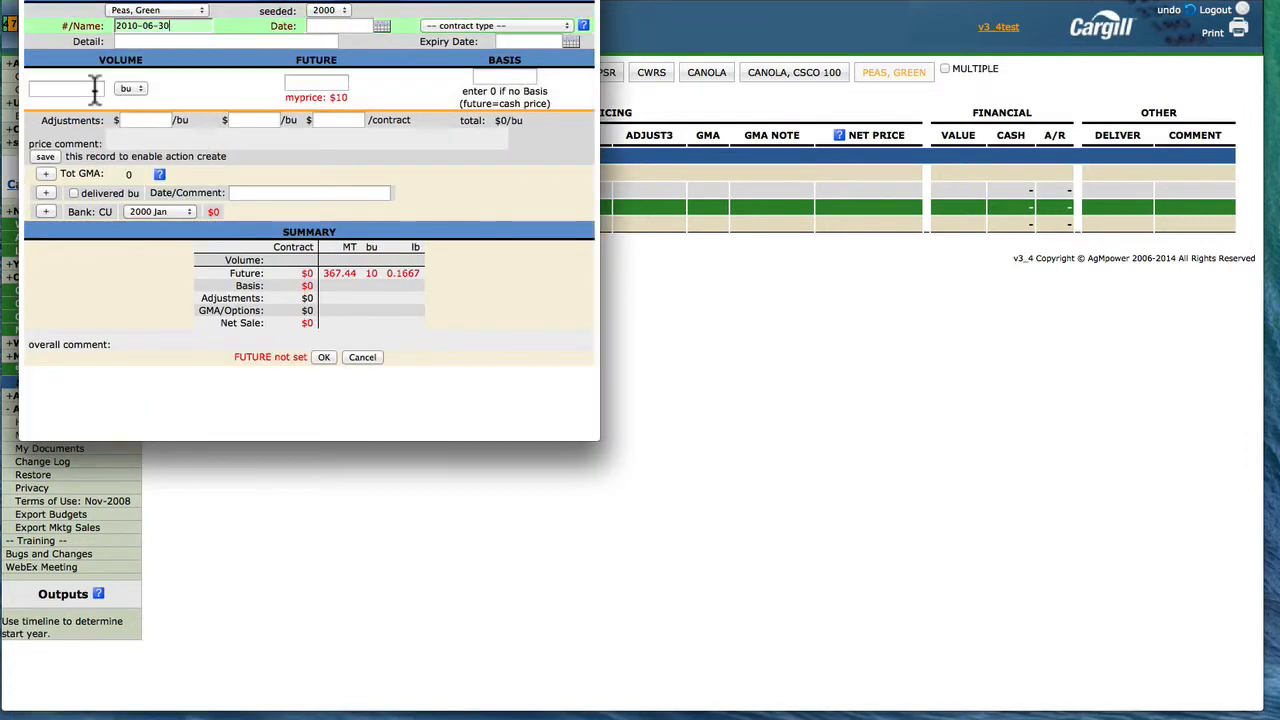
{"action": "type", "text": "400"}
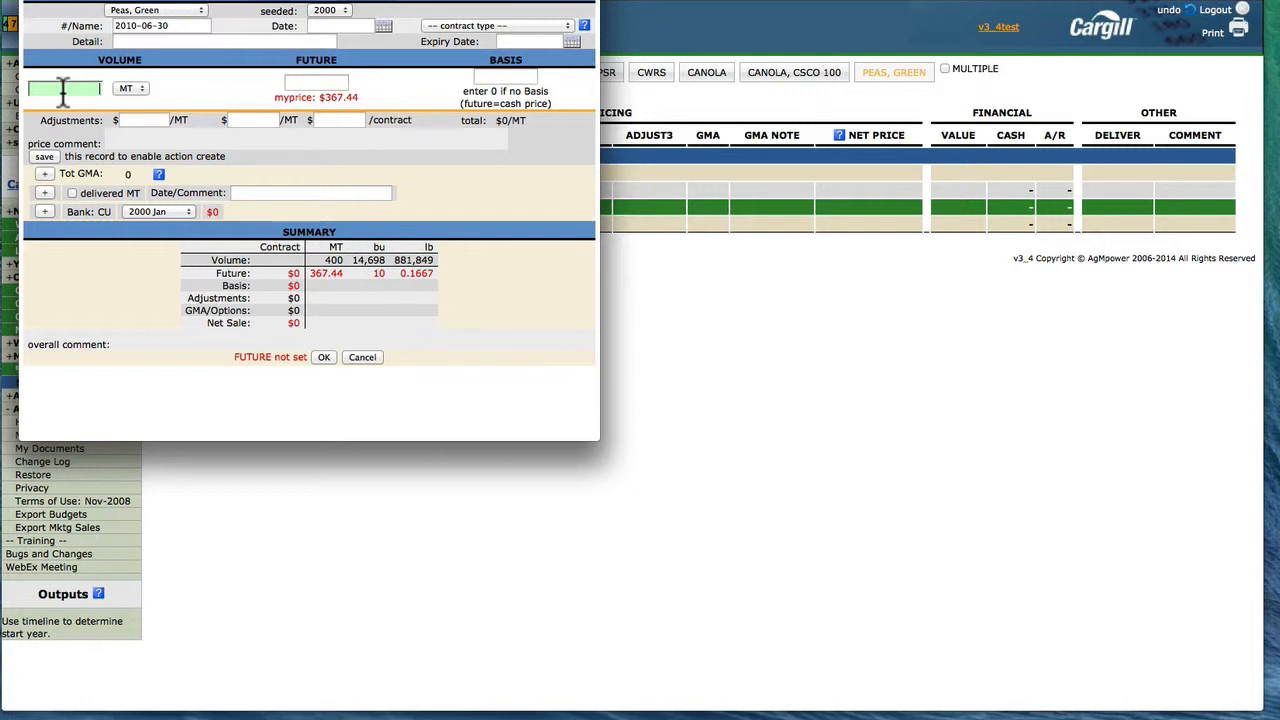
Set the new peas sale's future price to 420 and its basis to -25 per MT
{"action": "key", "text": "Tab"}
{"action": "type", "text": "420"}
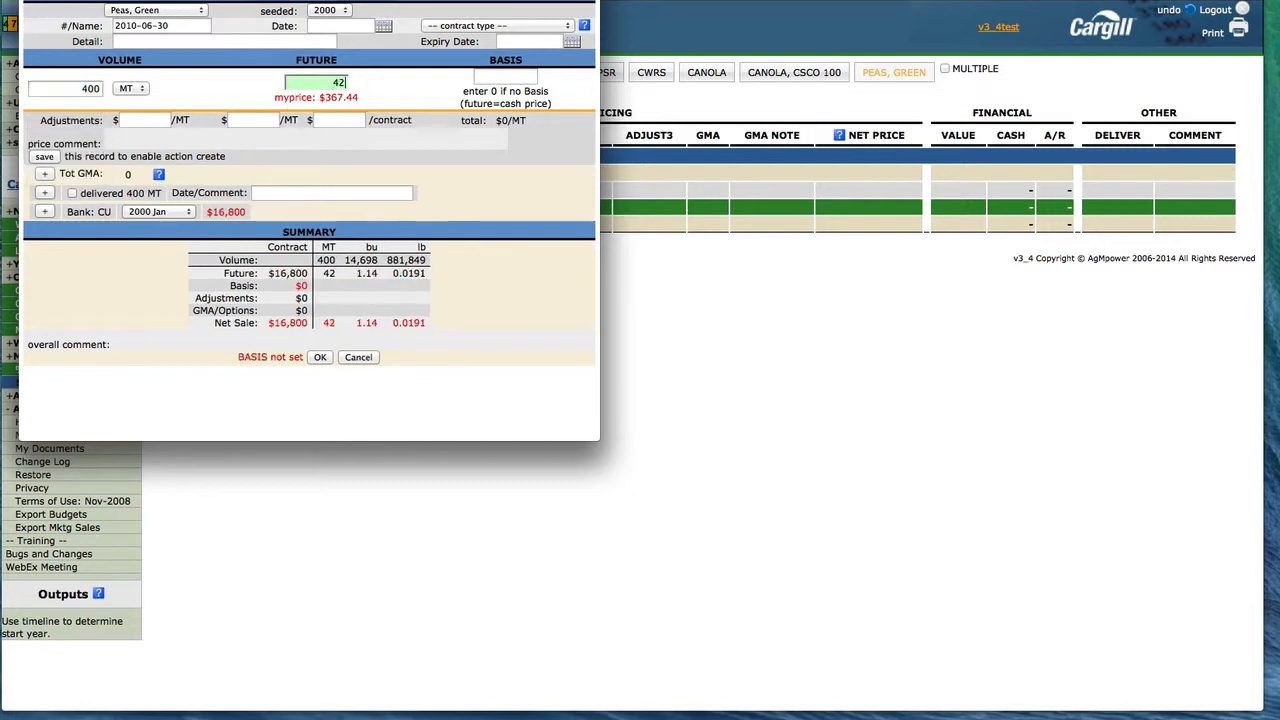
{"action": "key", "text": "Tab"}
{"action": "type", "text": "-25"}
Enter the sale's price adjustments as 5 per MT, -2 per MT and -100 per contract
{"action": "left_click", "coordinate": [142, 121]}
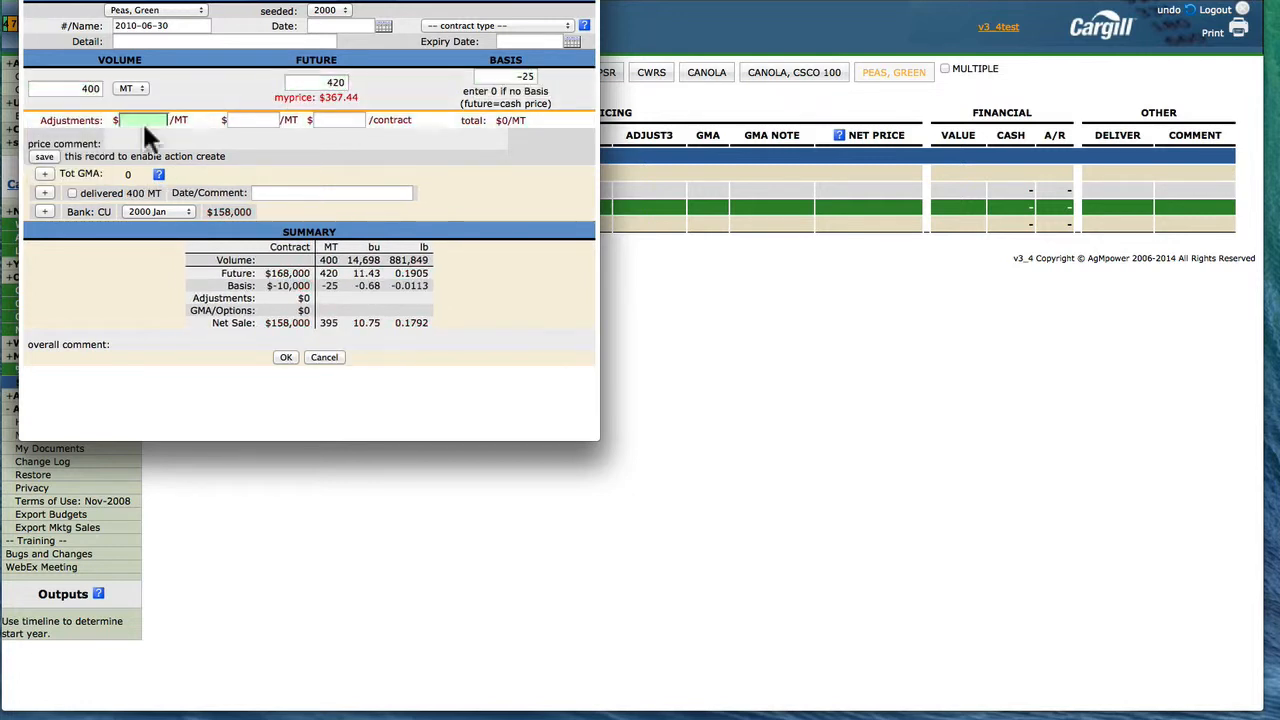
{"action": "left_click", "coordinate": [258, 119]}
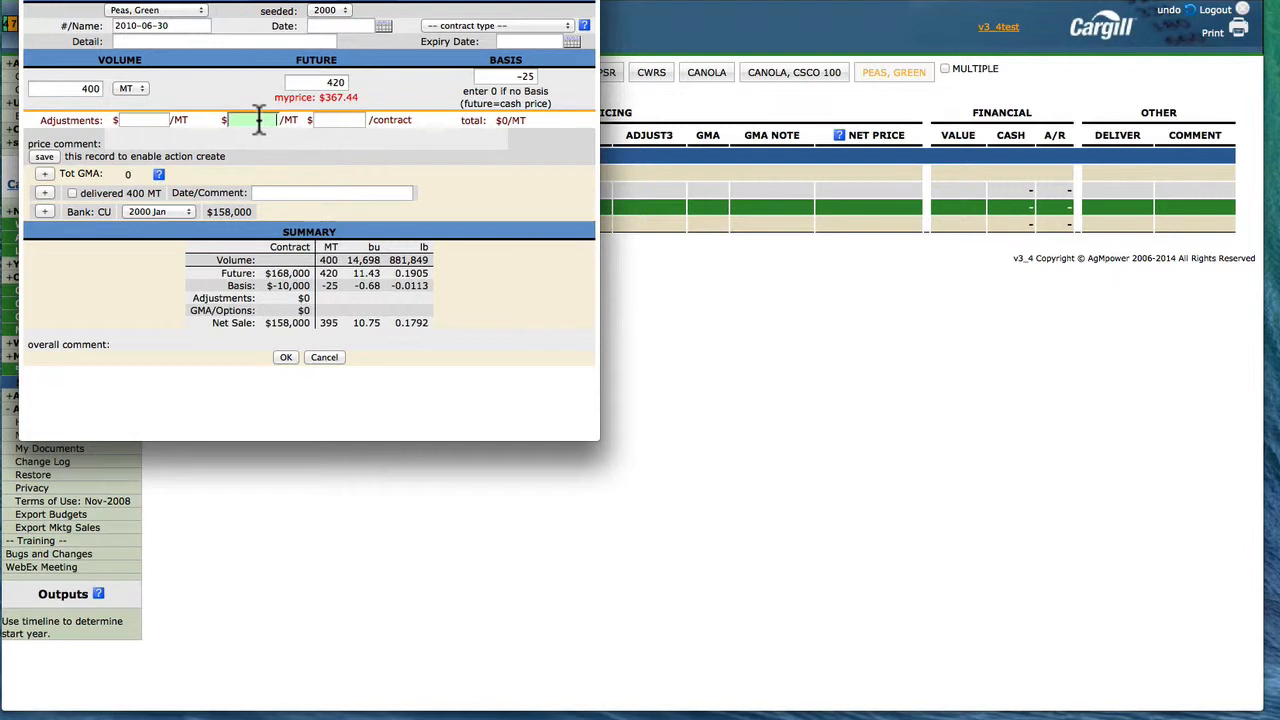
{"action": "left_click", "coordinate": [150, 120]}
{"action": "type", "text": "5"}
{"action": "key", "text": "Tab"}
{"action": "type", "text": "-2"}
{"action": "key", "text": "Tab"}
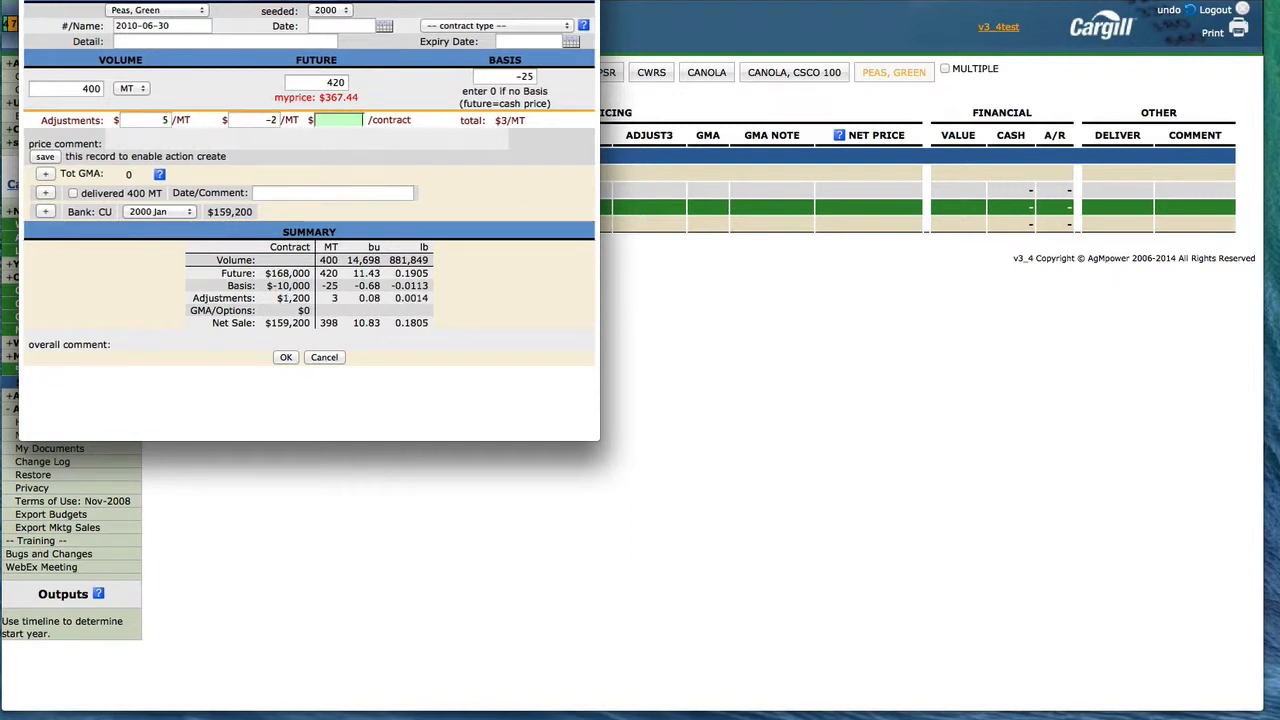
{"action": "type", "text": "-100"}
{"action": "key", "text": "Tab"}
Set the sale's bank deposit month to 2000 Nov and save the contract
{"action": "left_click", "coordinate": [160, 211]}
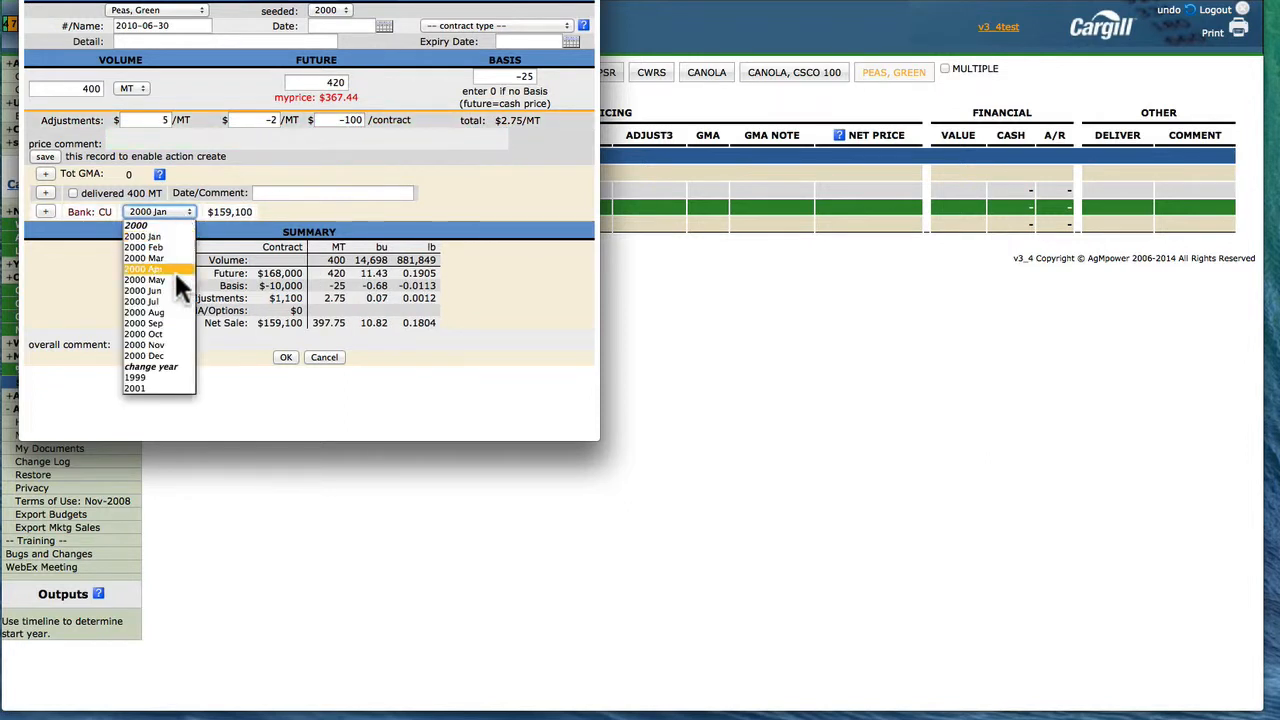
{"action": "left_click", "coordinate": [174, 335]}
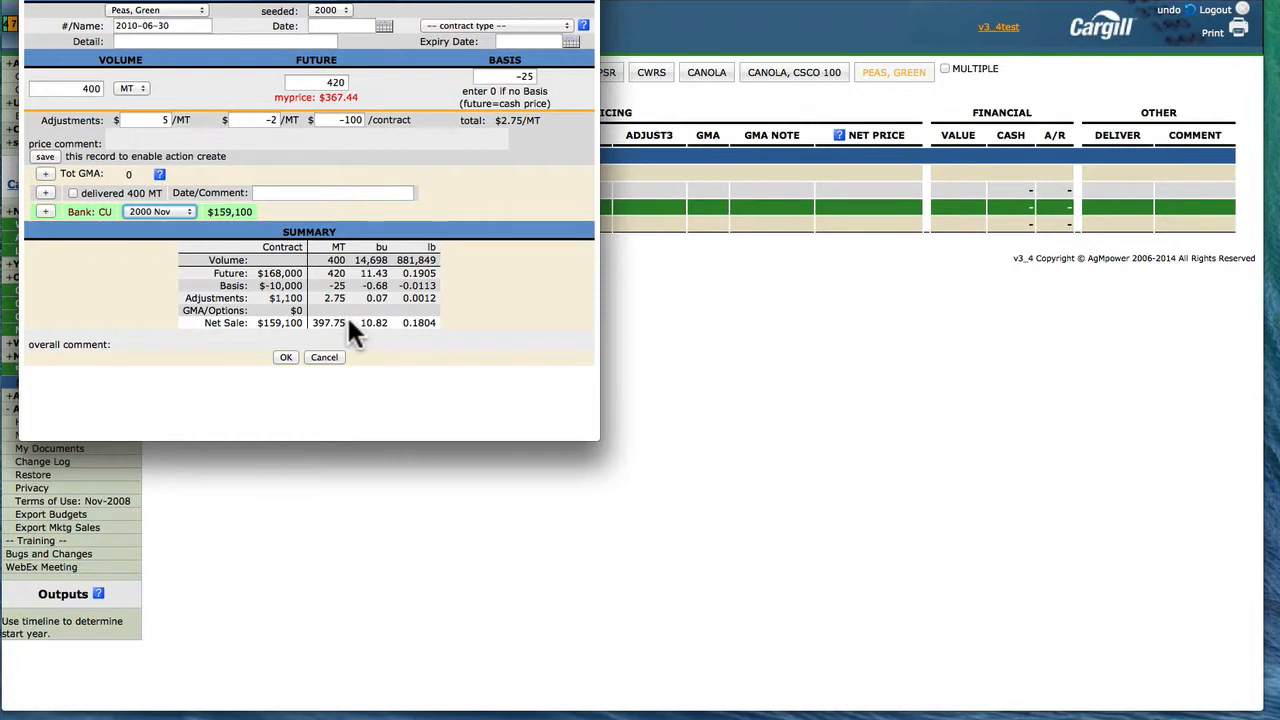
{"action": "left_click", "coordinate": [285, 357]}
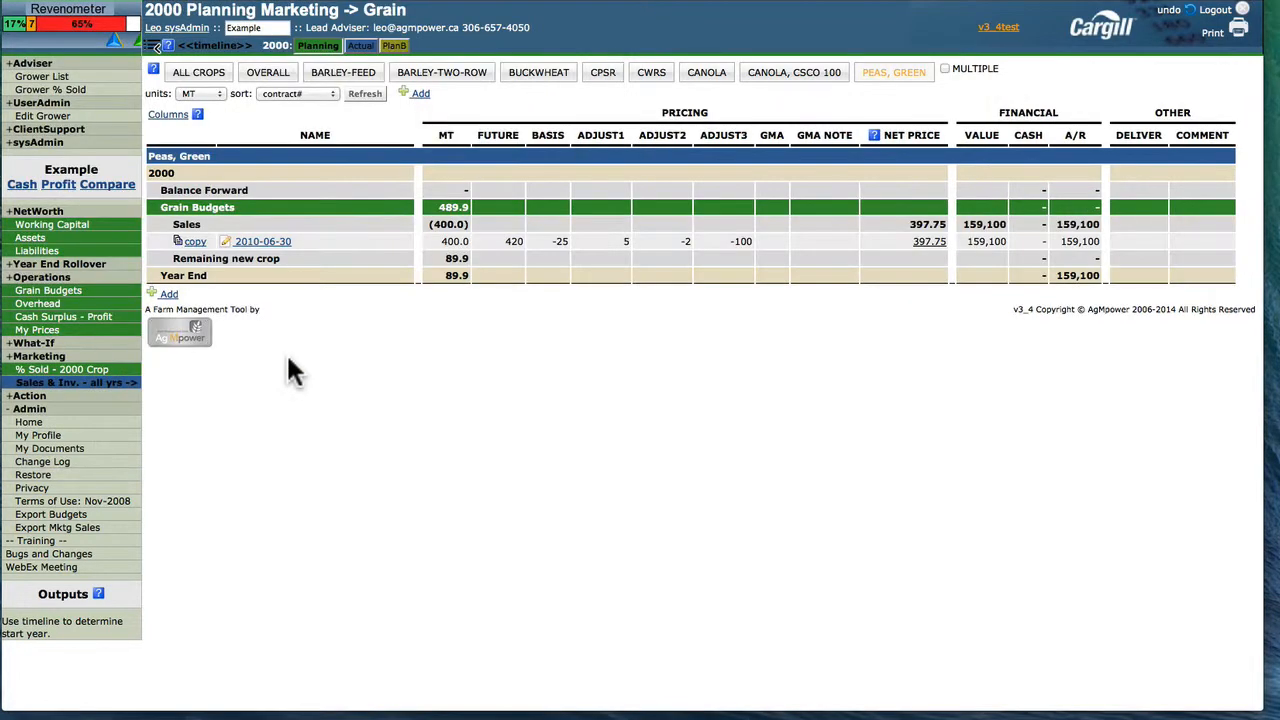
Save a copy of the 2010-06-30 peas sale with its future price left blank
{"action": "left_click", "coordinate": [192, 242]}
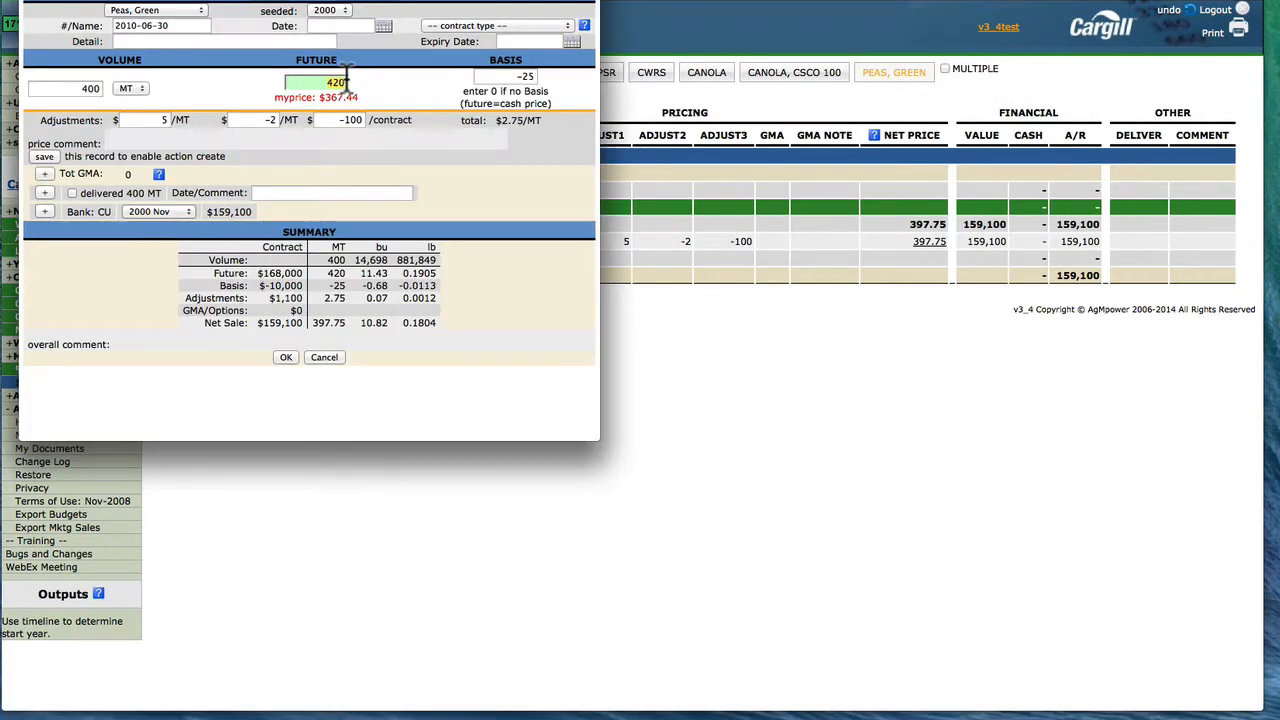
{"action": "key", "text": "BackSpace"}
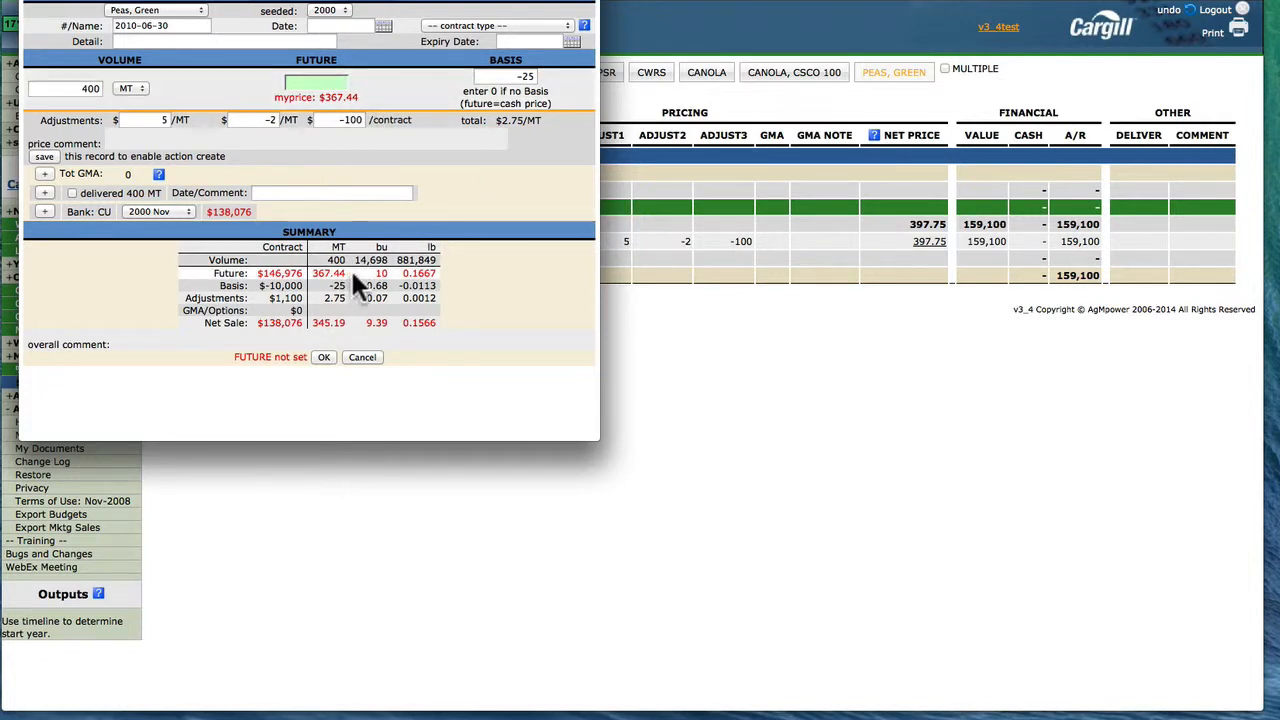
{"action": "left_click", "coordinate": [322, 356]}
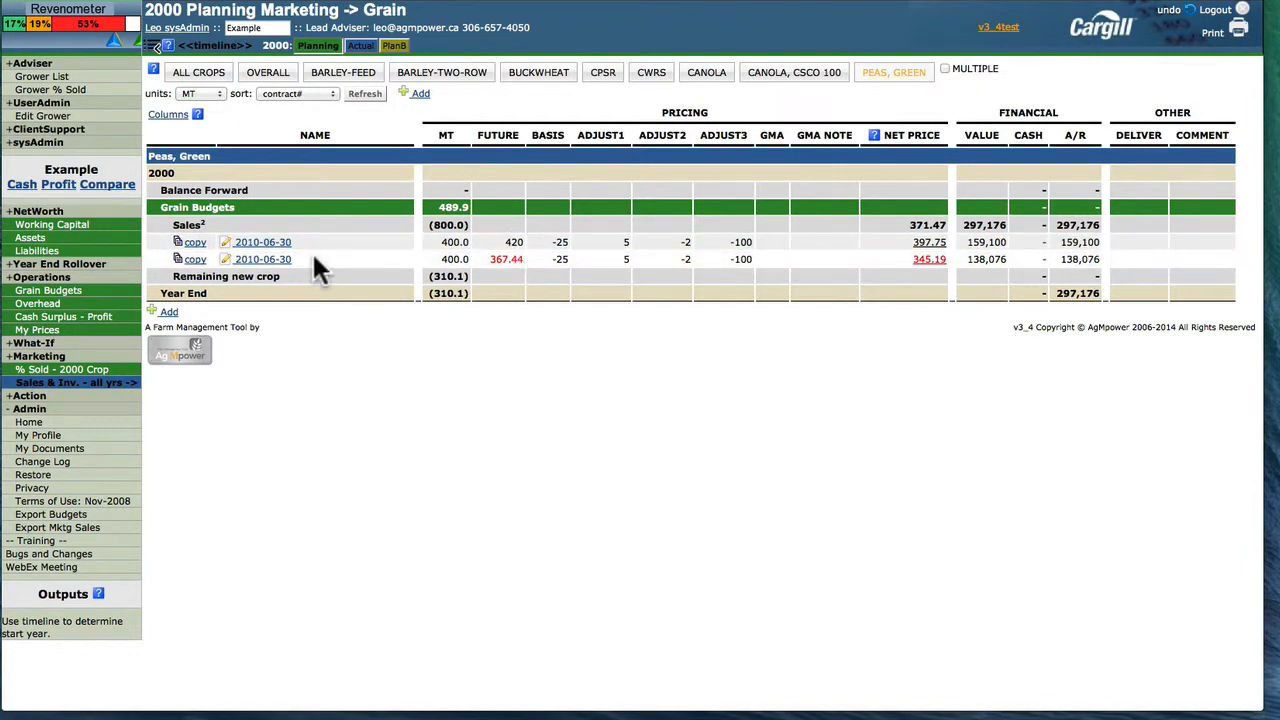
Set the Peas yield to 50 bu/ac in the 2000 Actual grain budgets and save the budget
{"action": "left_click", "coordinate": [361, 47]}
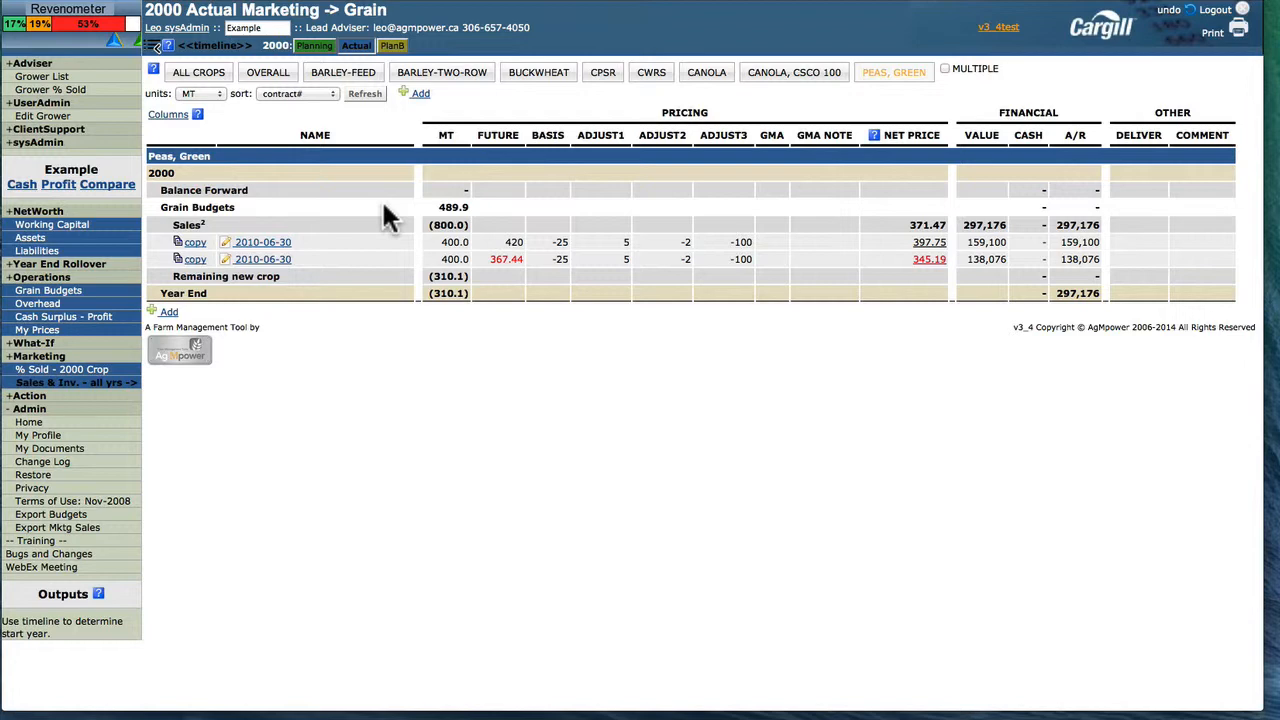
{"action": "left_click", "coordinate": [48, 290]}
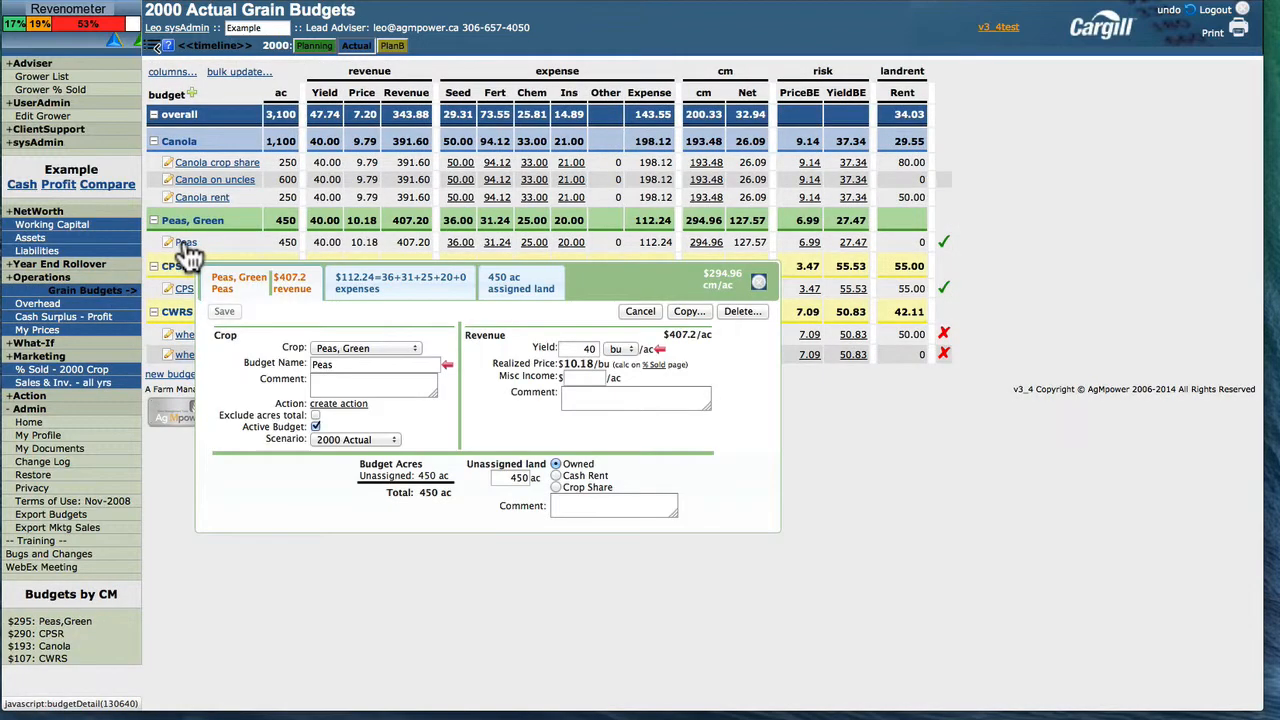
{"action": "double_click", "coordinate": [578, 348]}
{"action": "type", "text": "50"}
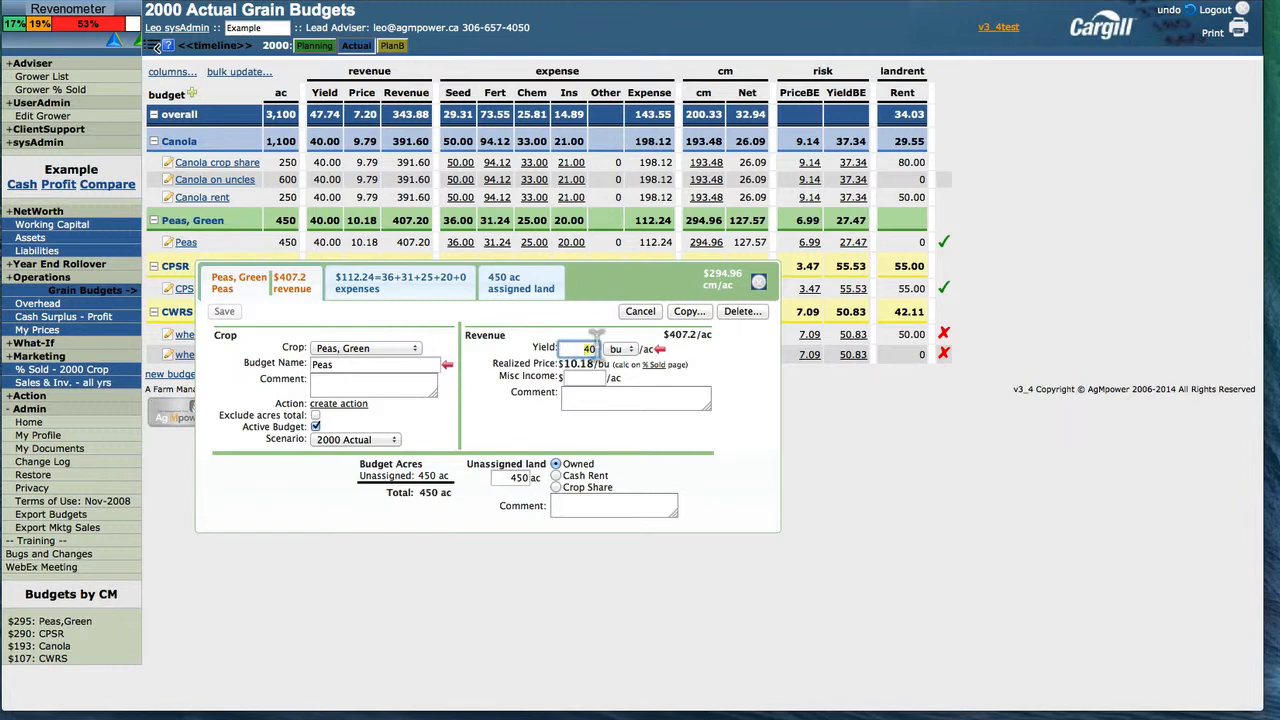
{"action": "left_click", "coordinate": [229, 313]}
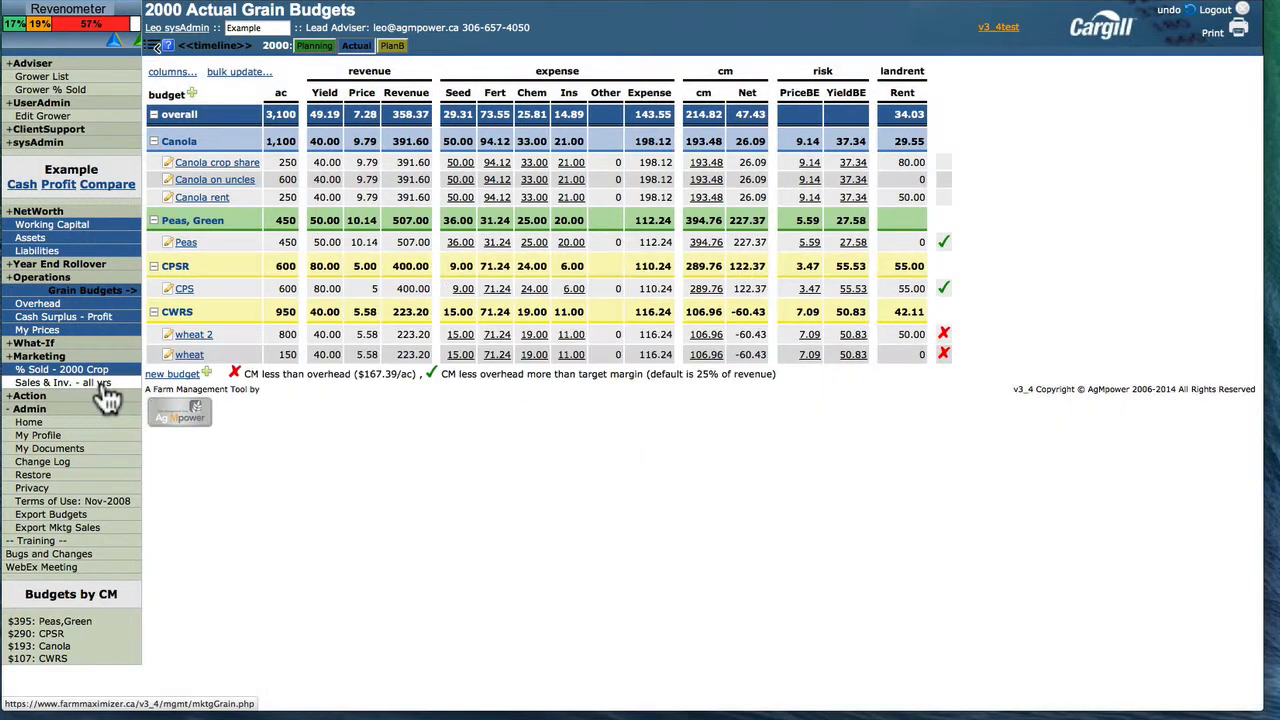
Change the volume of the peas sale without a future price to 200 MT, and display the sales table in bushels
{"action": "left_click", "coordinate": [100, 384]}
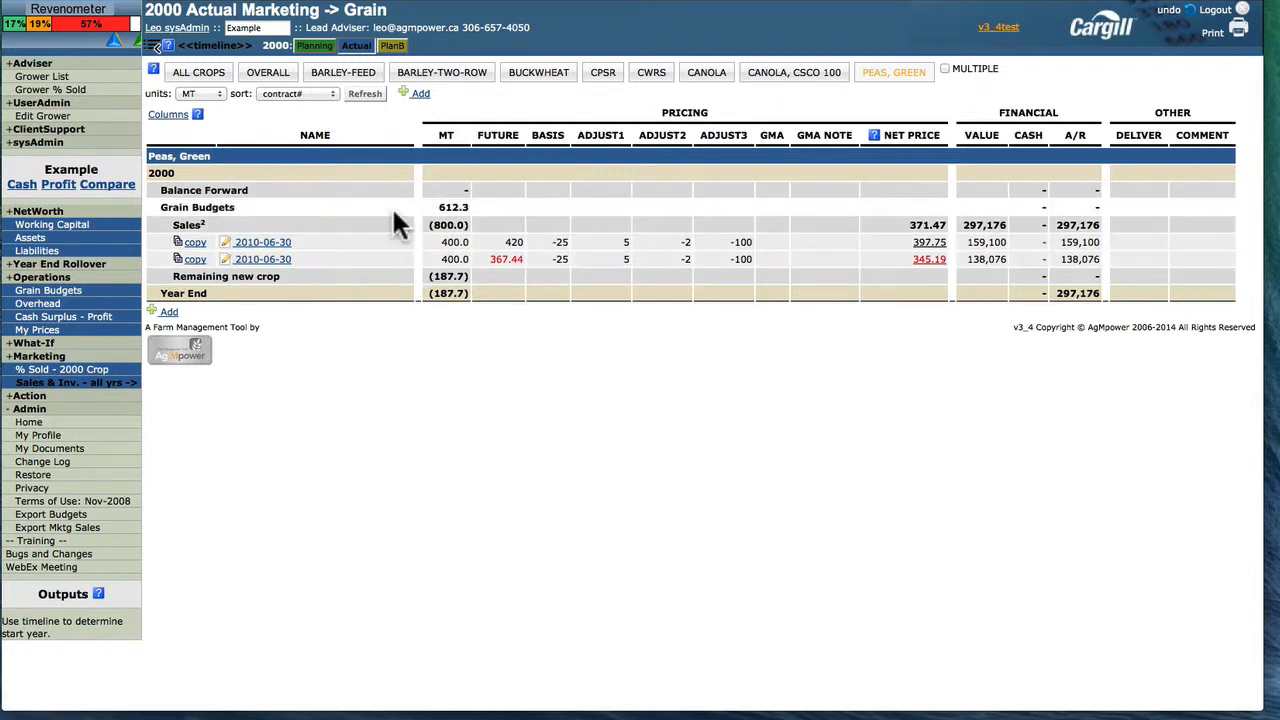
{"action": "left_click", "coordinate": [282, 262]}
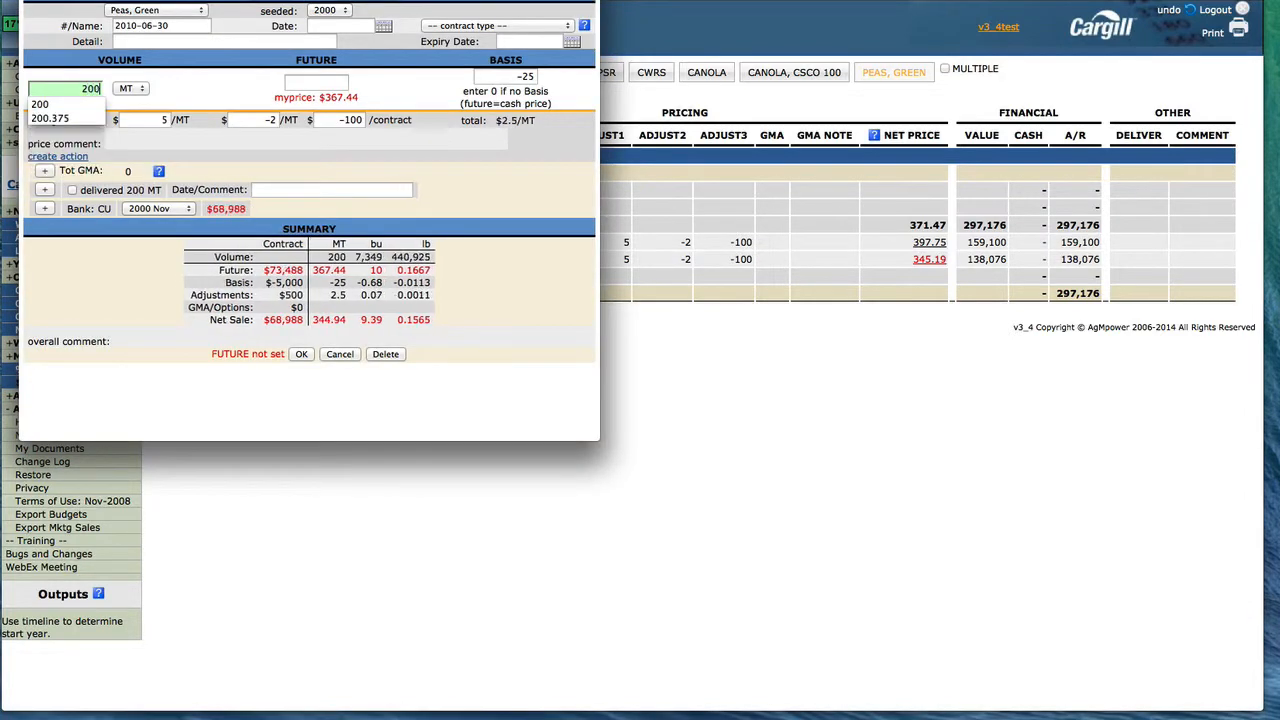
{"action": "left_click", "coordinate": [301, 354]}
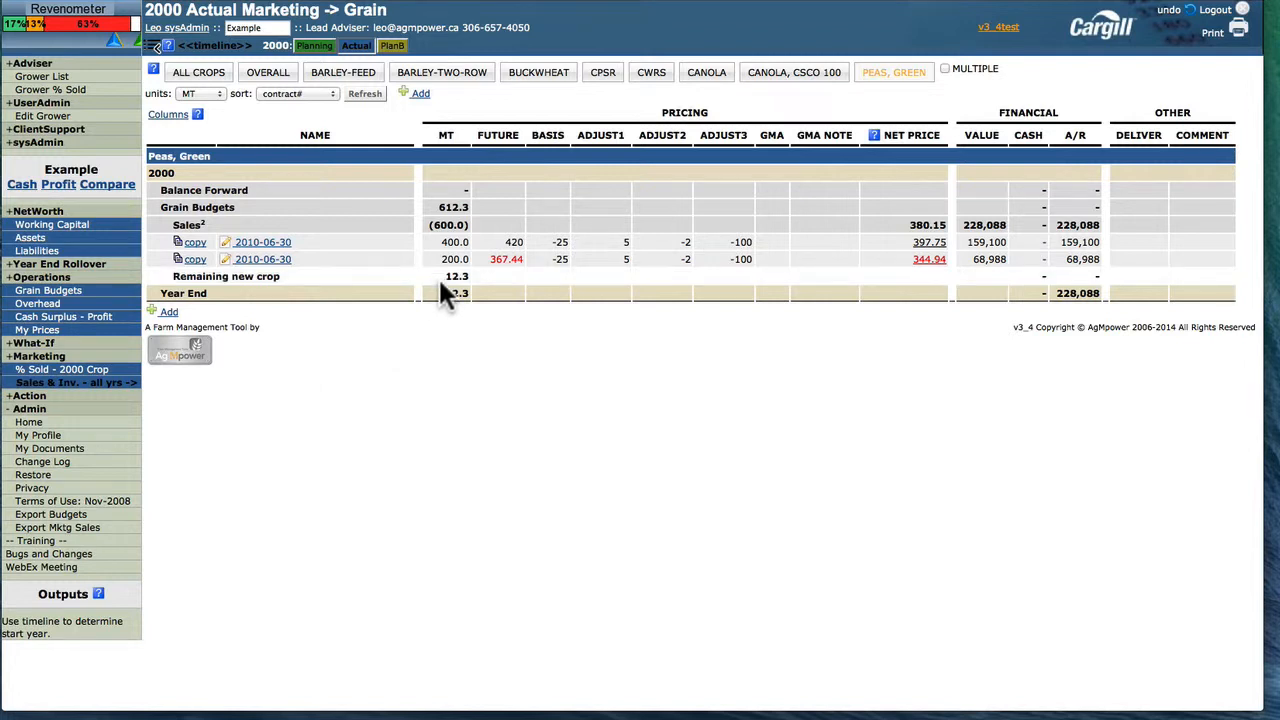
{"action": "left_click", "coordinate": [221, 93]}
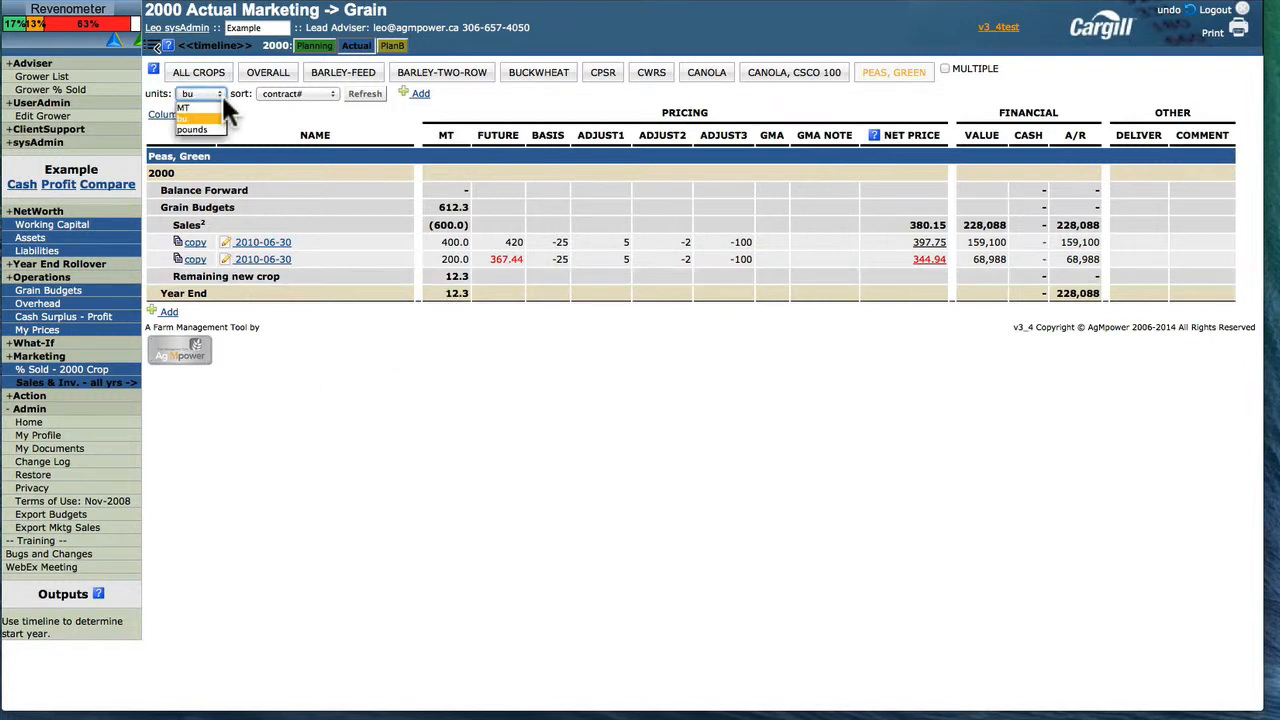
{"action": "left_click", "coordinate": [366, 95]}
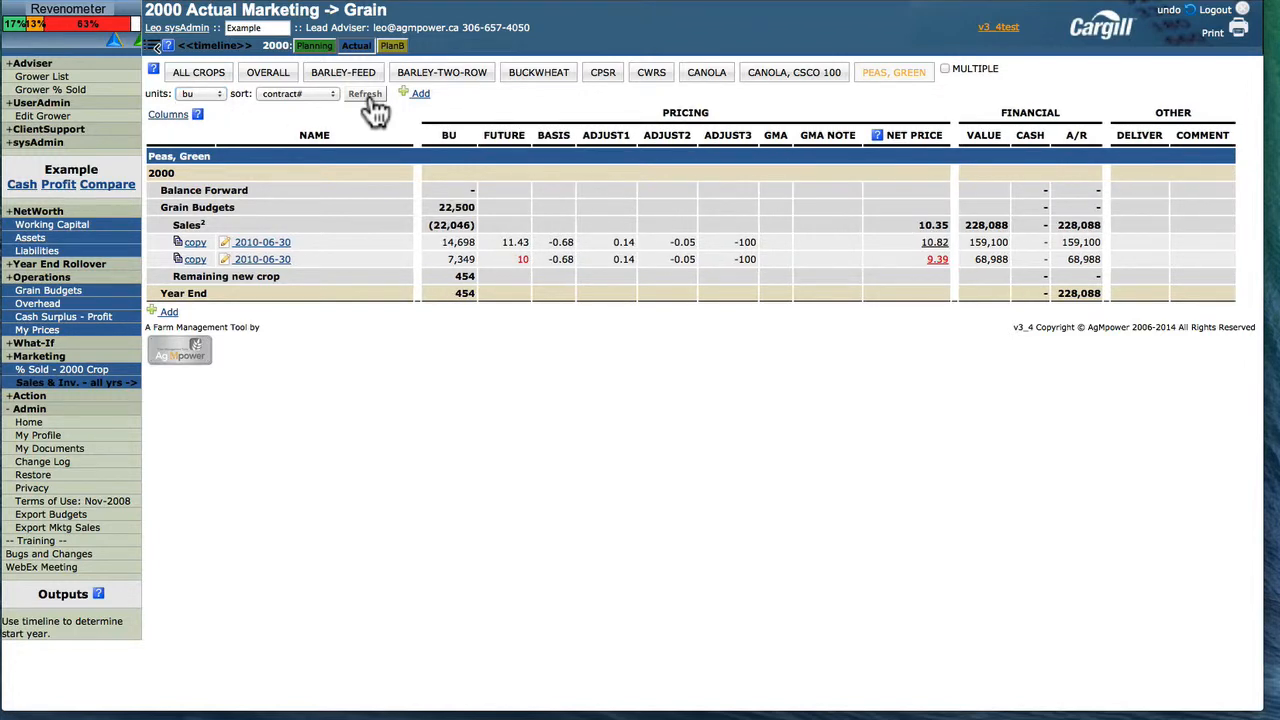
Examine the actual, sold and committed Peas, Green amounts in the 2000 crop percent-sold report
{"action": "left_click", "coordinate": [105, 371]}
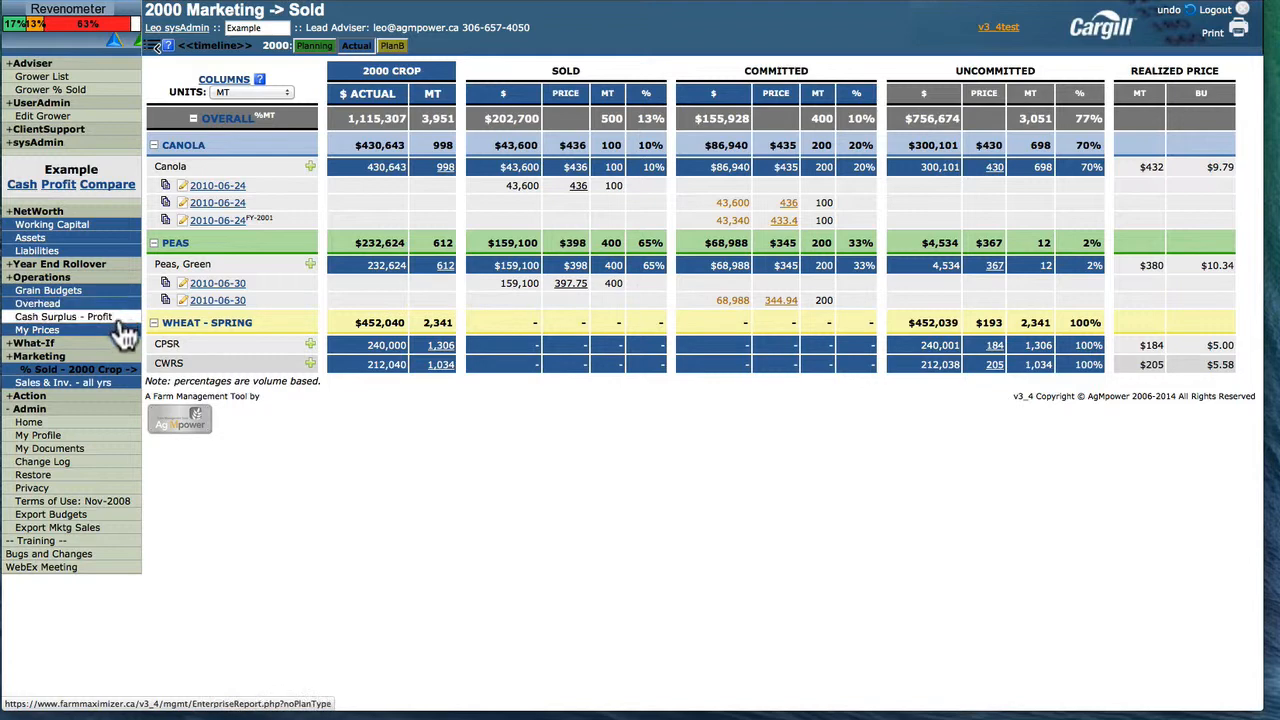
{"action": "mouse_move", "coordinate": [428, 265]}
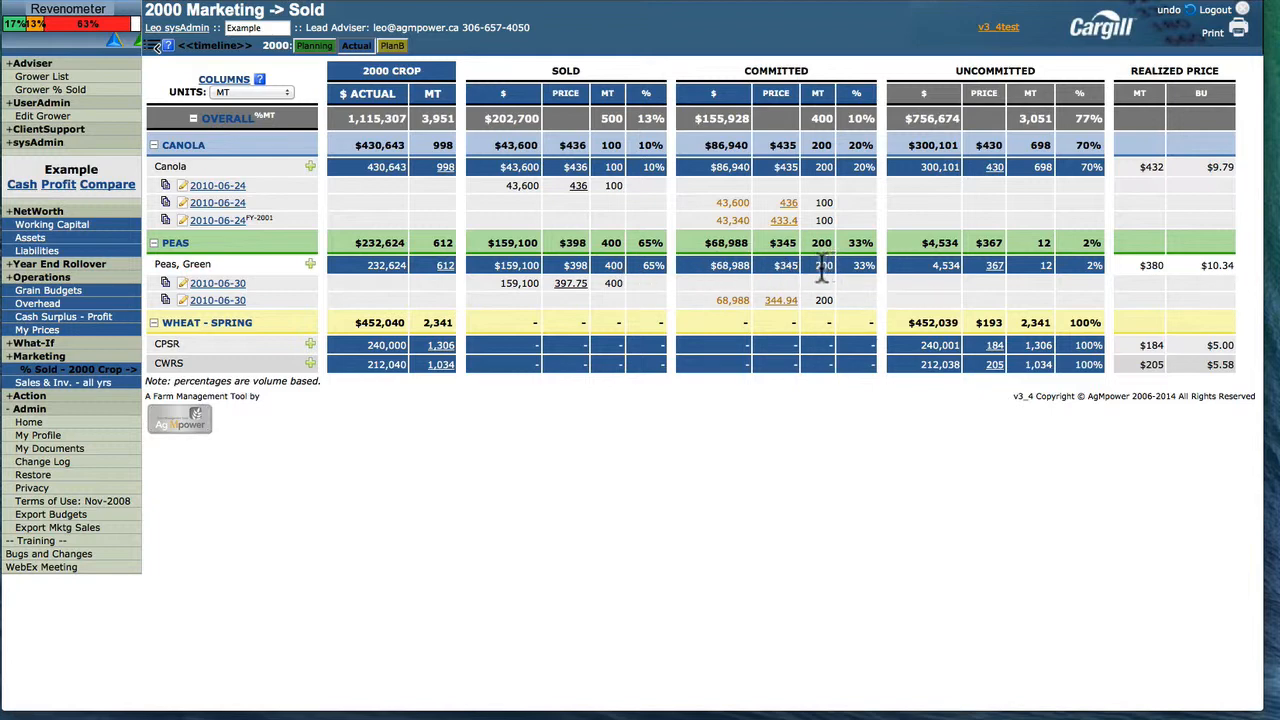
{"action": "mouse_move", "coordinate": [785, 298]}
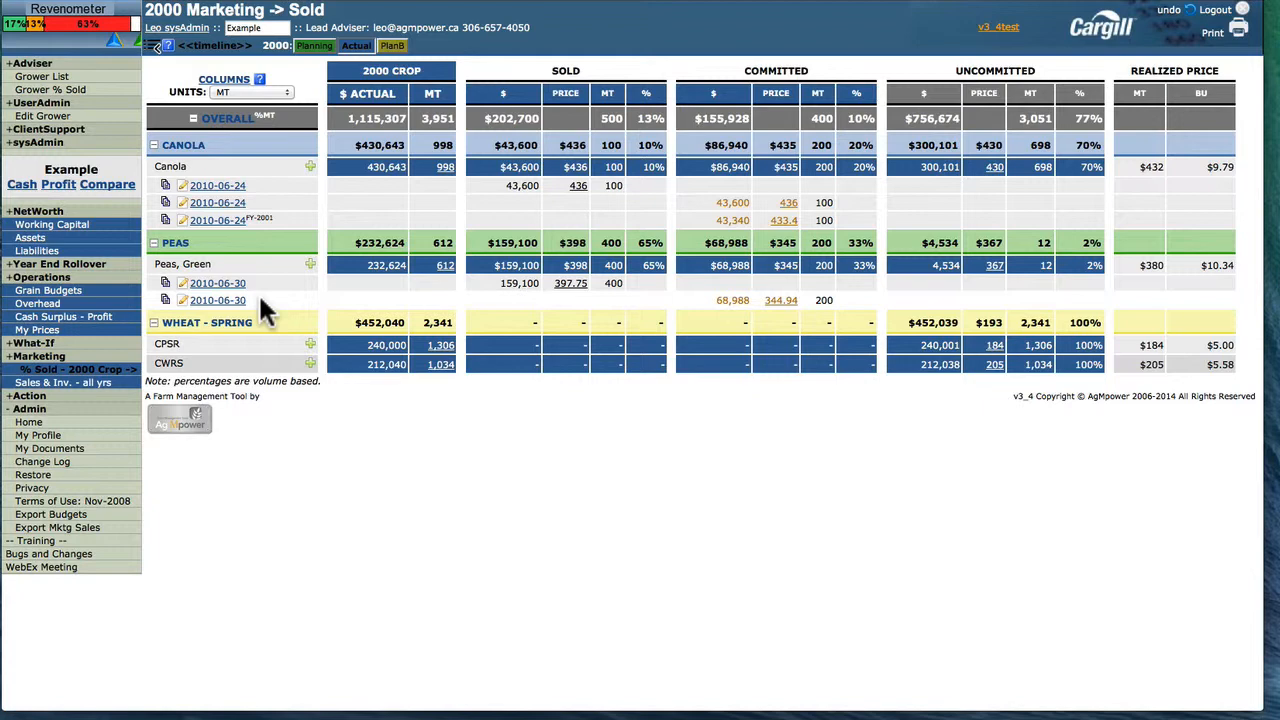
Compare the peas figures in the percent-sold report across the Planning, Actual and PlanB scenarios, and check the peas price in the Actual grain budgets
{"action": "left_click", "coordinate": [312, 50]}
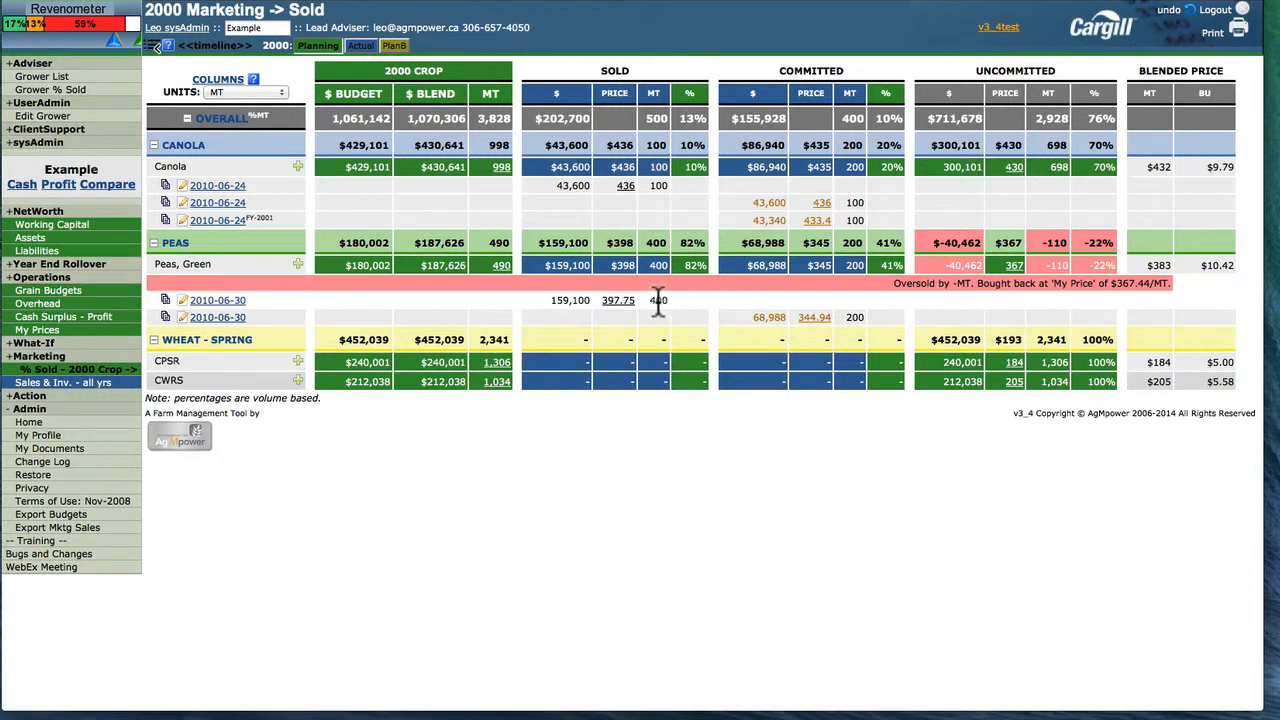
{"action": "mouse_move", "coordinate": [494, 266]}
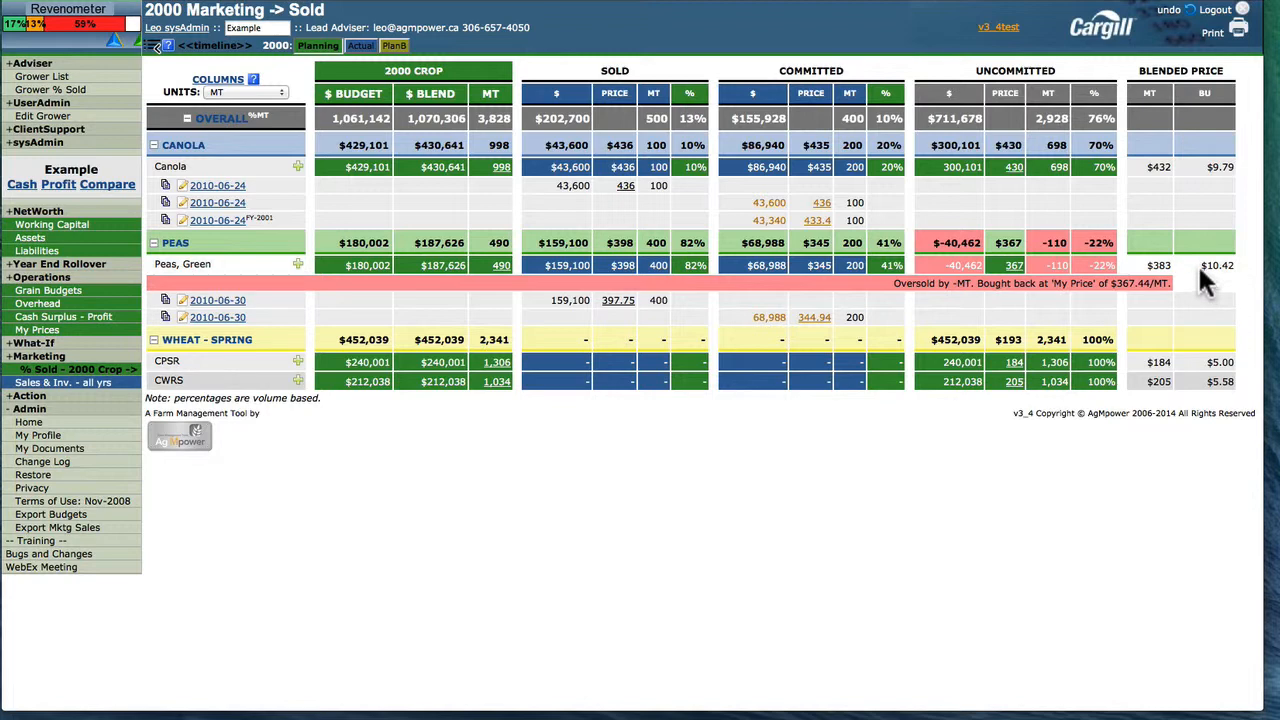
{"action": "left_click", "coordinate": [362, 48]}
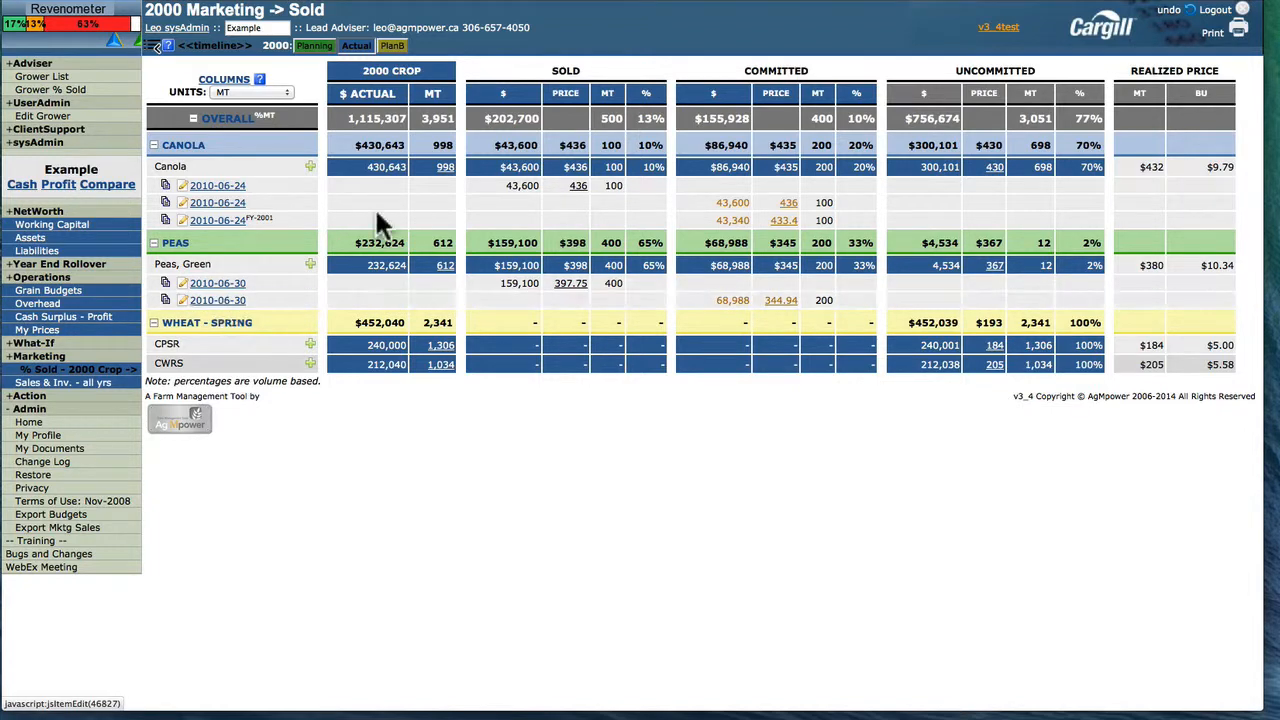
{"action": "left_click", "coordinate": [395, 48]}
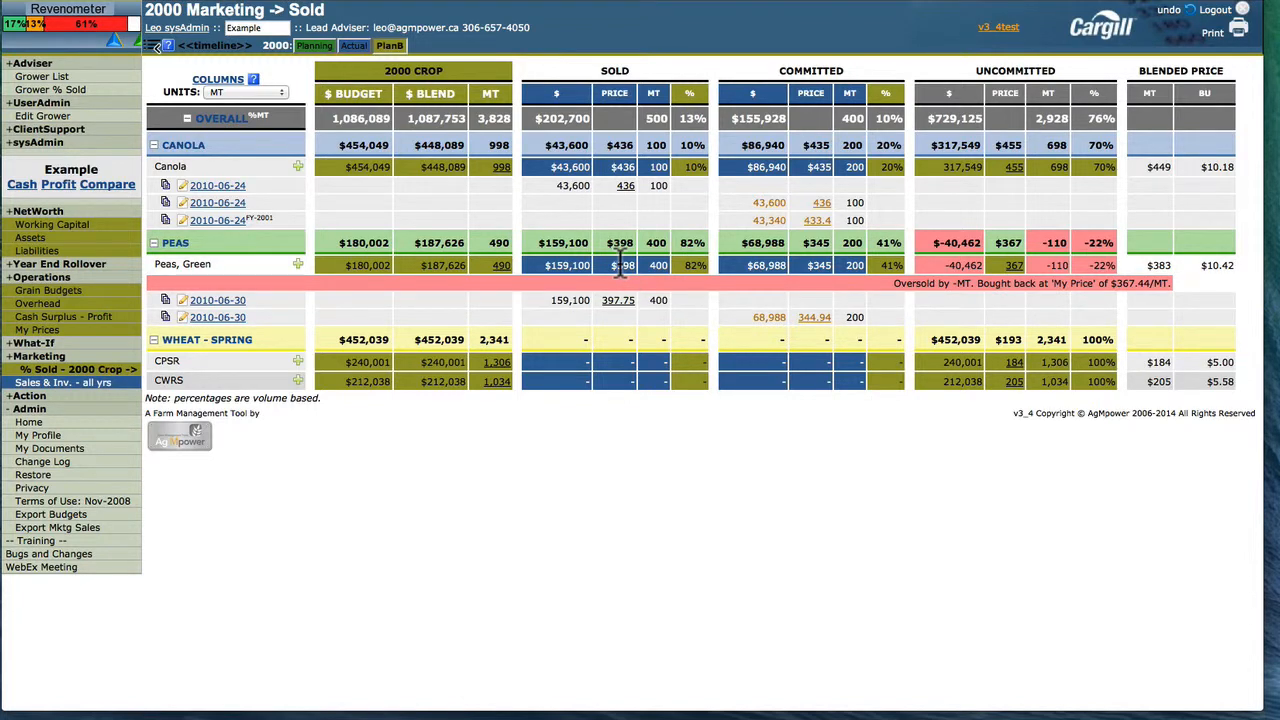
{"action": "left_click", "coordinate": [356, 47]}
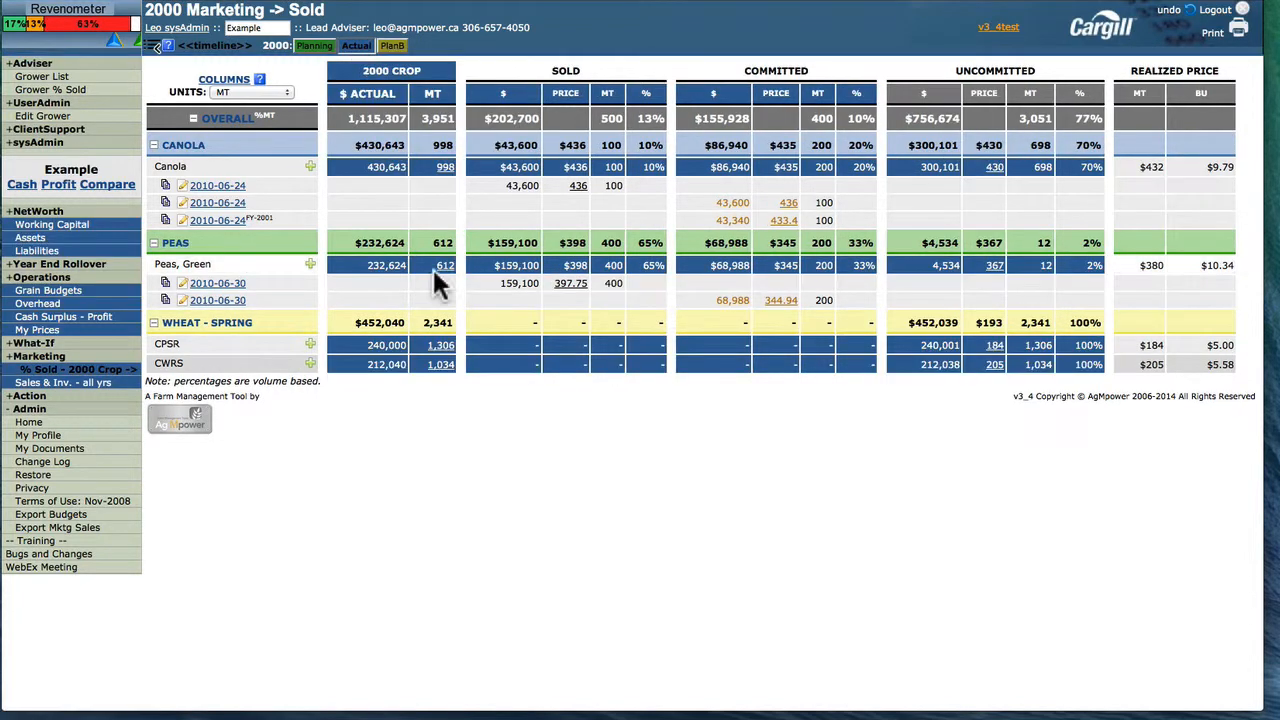
{"action": "mouse_move", "coordinate": [430, 266]}
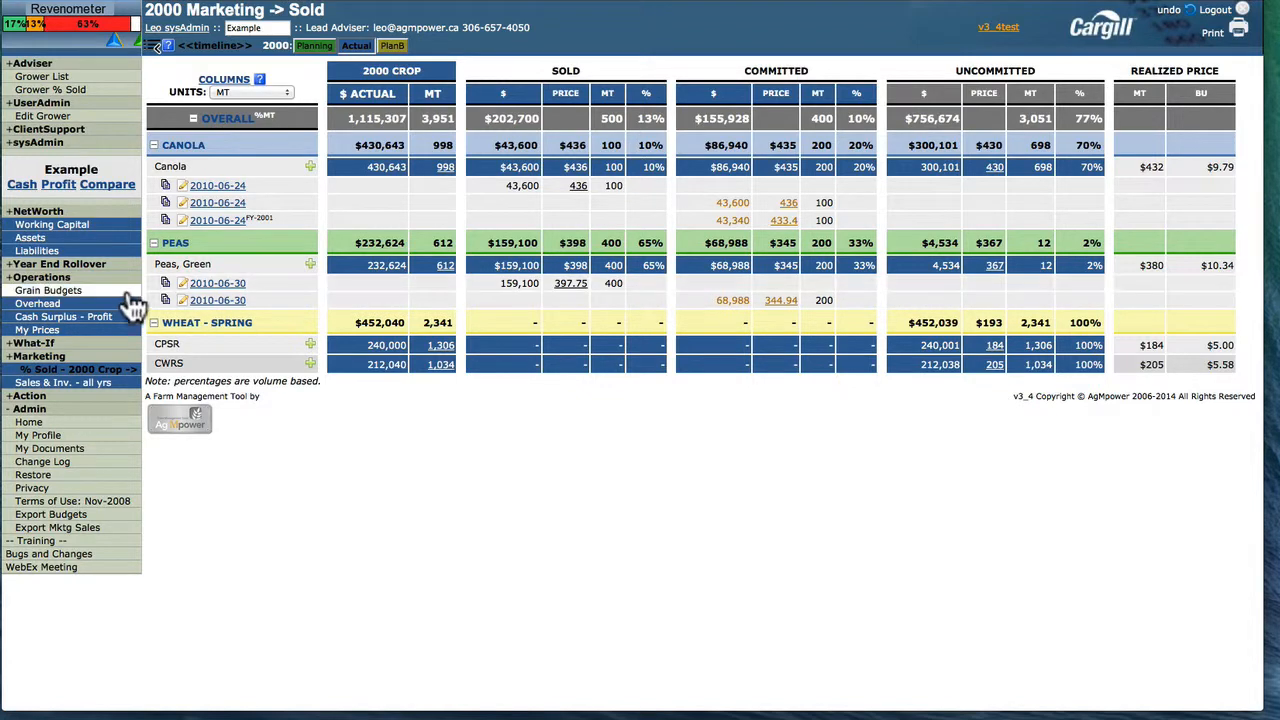
{"action": "left_click", "coordinate": [40, 291]}
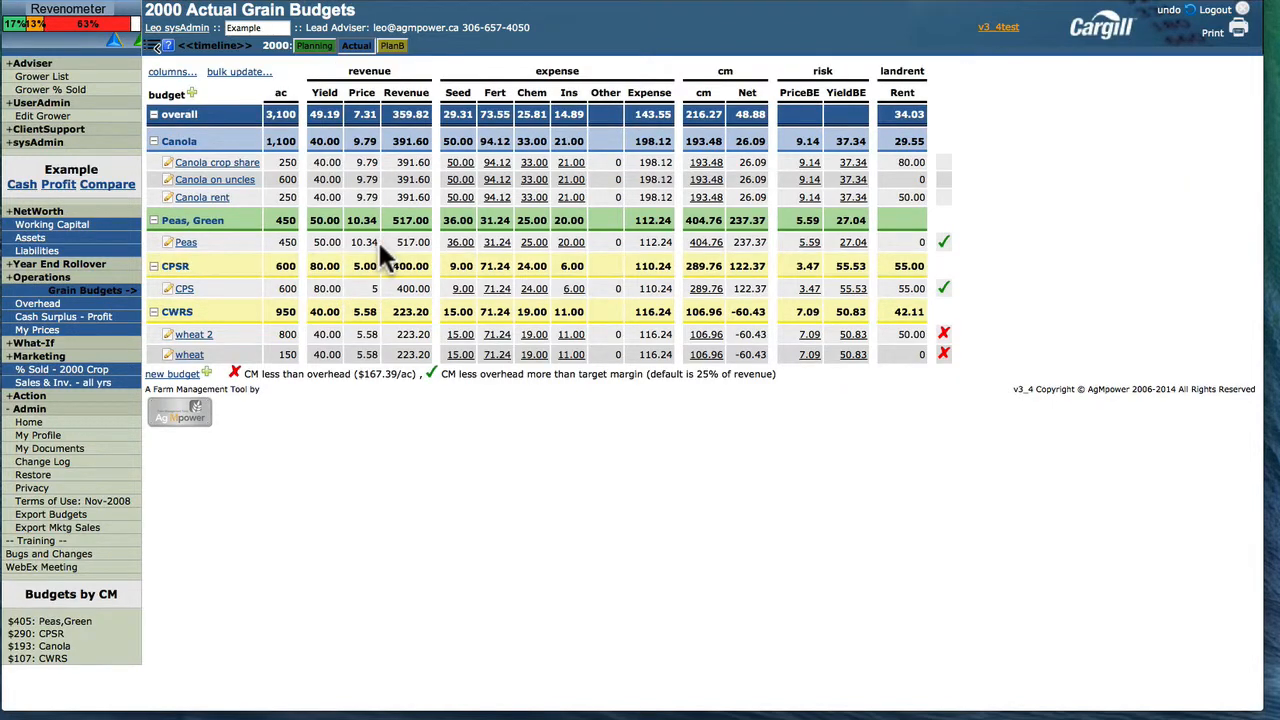
Compare the Peas price between the 2000 Planning and Actual scenarios, opening the Peas budget's revenue details in the grain budgets
{"action": "left_click", "coordinate": [314, 46]}
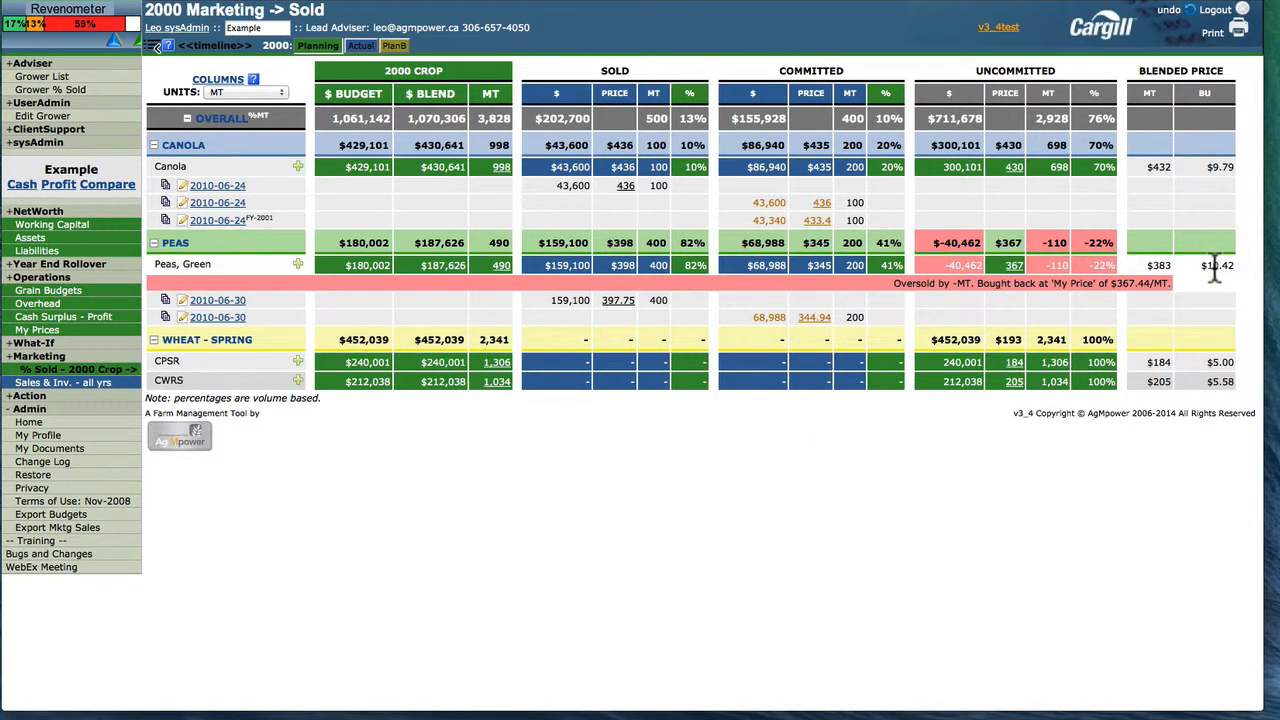
{"action": "left_click", "coordinate": [45, 290]}
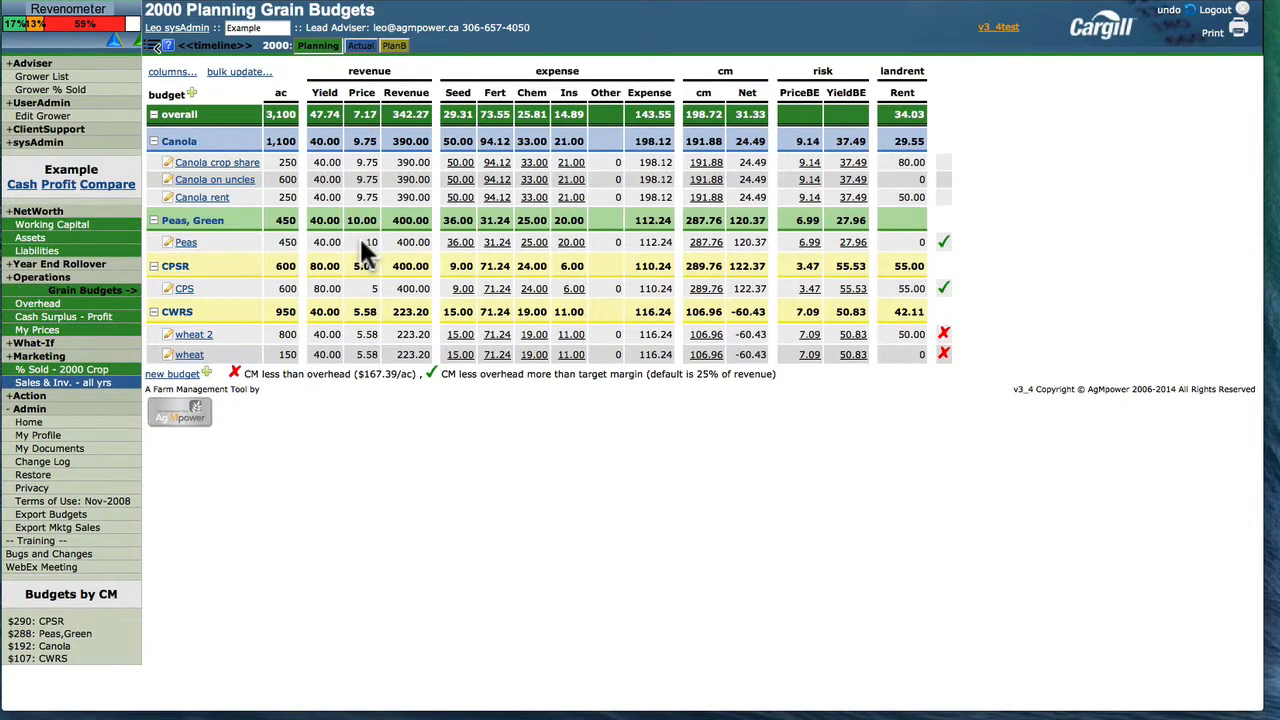
{"action": "left_click", "coordinate": [361, 242]}
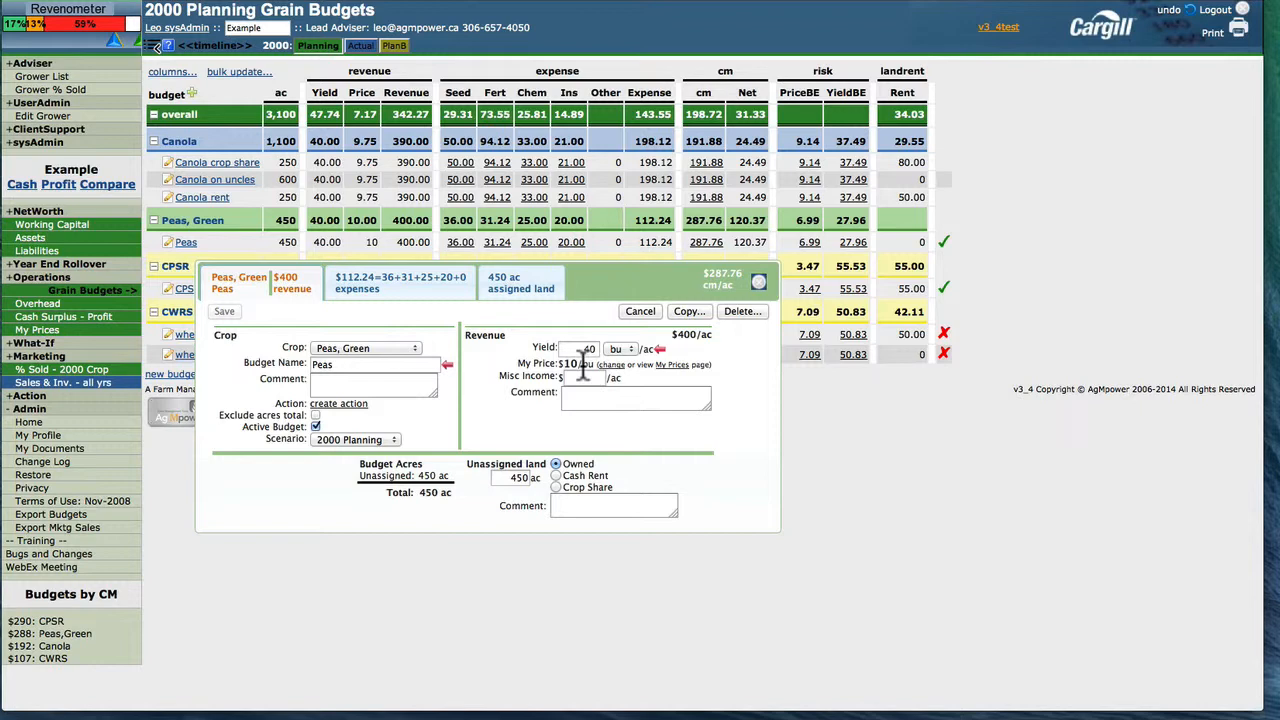
{"action": "left_click", "coordinate": [361, 46]}
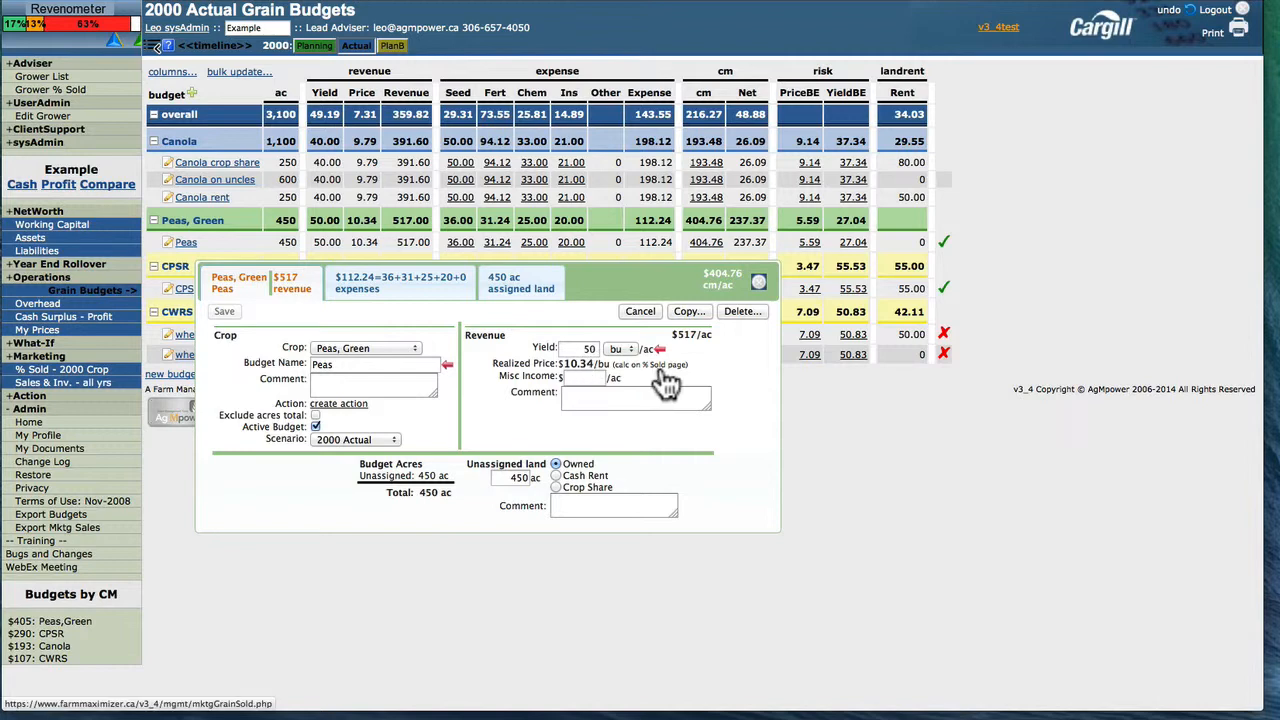
Change the bank year of the 200 MT Peas, Green sale without a future price to 2001 and save the contract
{"action": "left_click", "coordinate": [90, 370]}
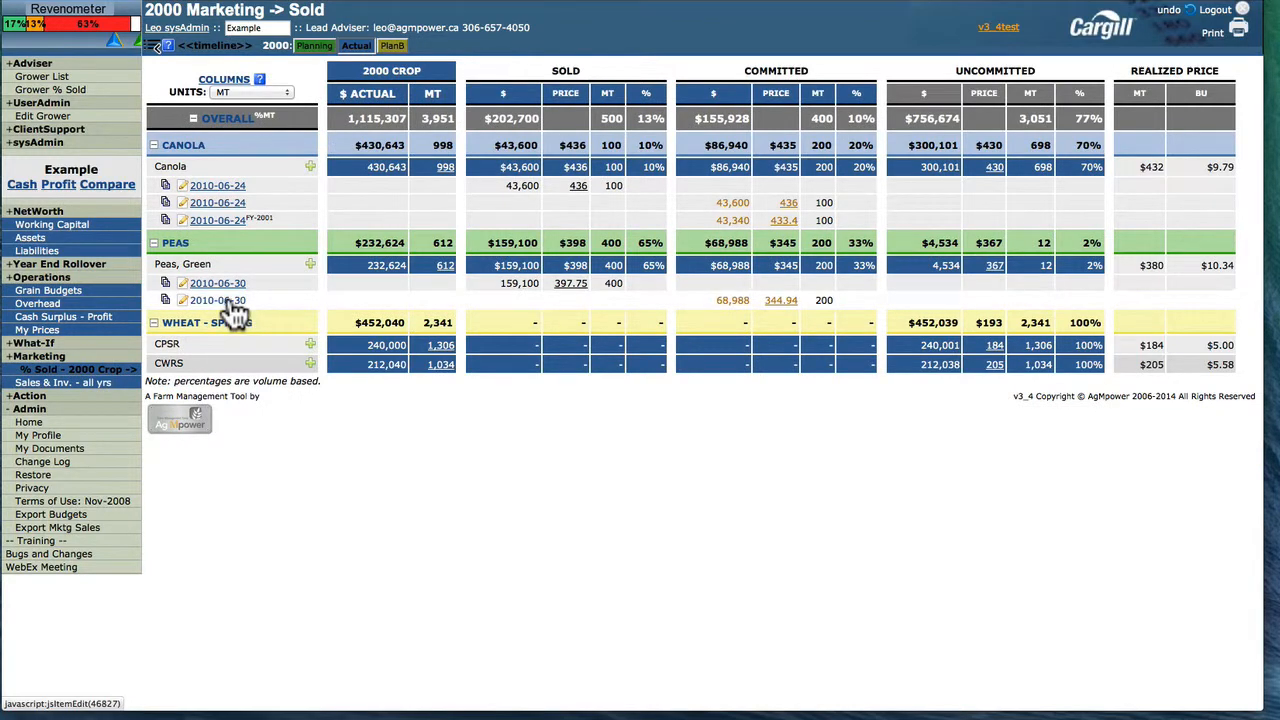
{"action": "left_click", "coordinate": [228, 301]}
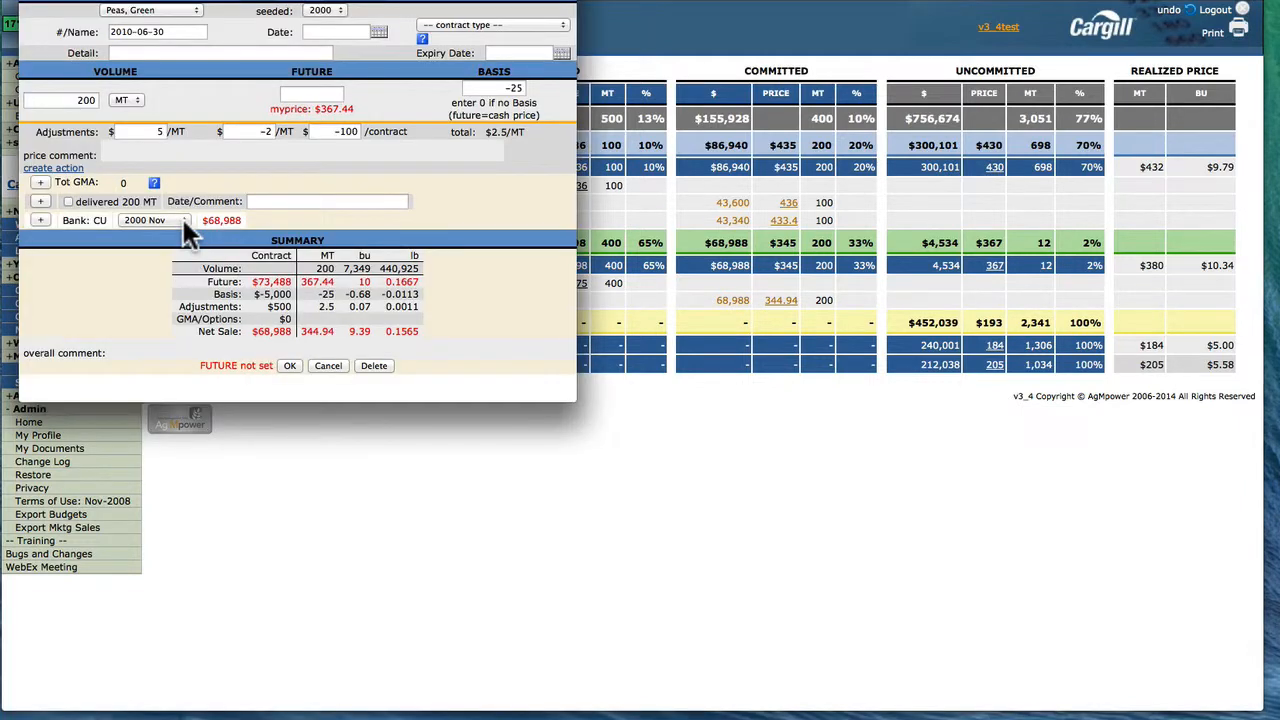
{"action": "left_click", "coordinate": [184, 220]}
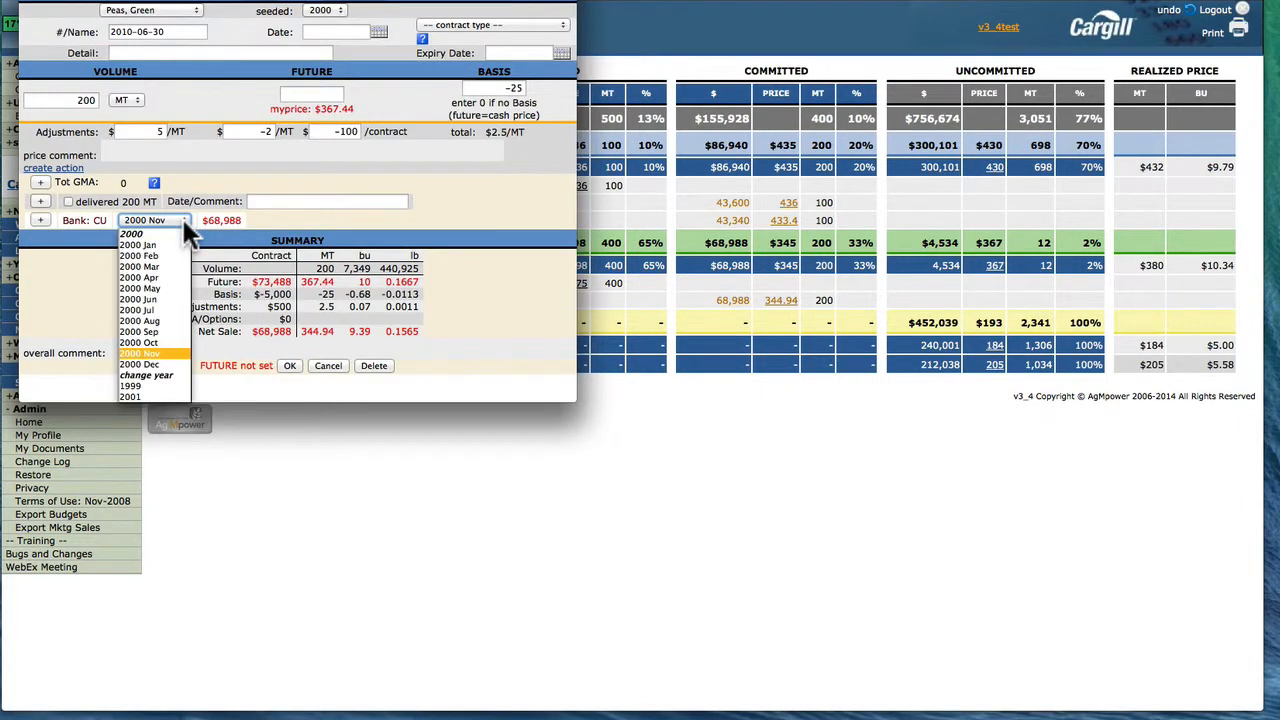
{"action": "left_click", "coordinate": [164, 393]}
{"action": "left_click", "coordinate": [290, 363]}
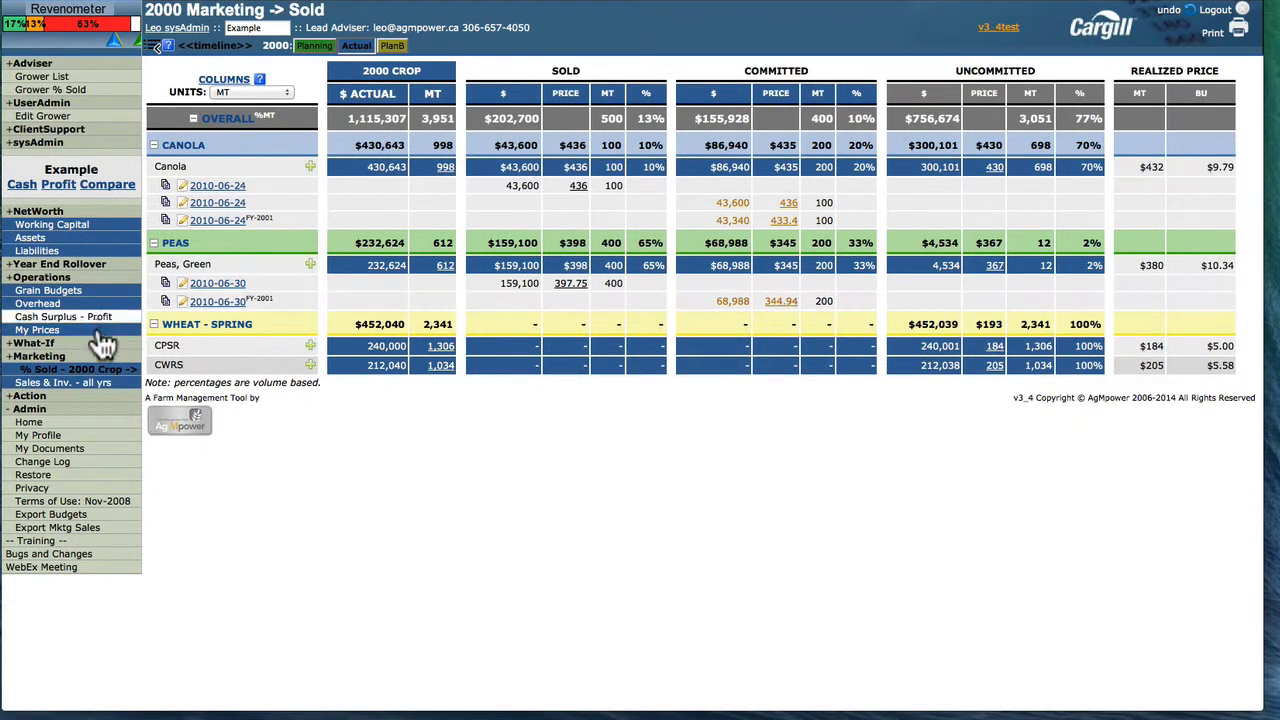
Review the Peas, Green sales and inventory for all years, and check the Actual scenario's peas price and Revenometer breakdown
{"action": "left_click", "coordinate": [103, 397]}
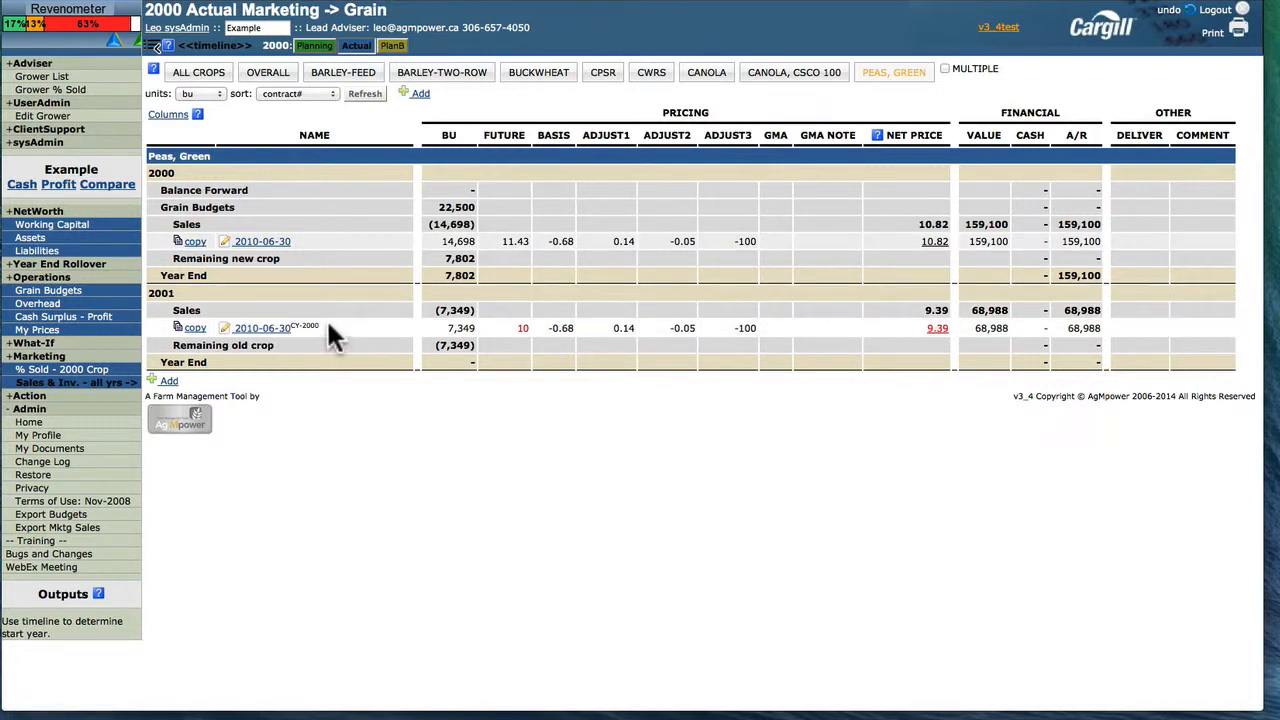
{"action": "left_click", "coordinate": [115, 376]}
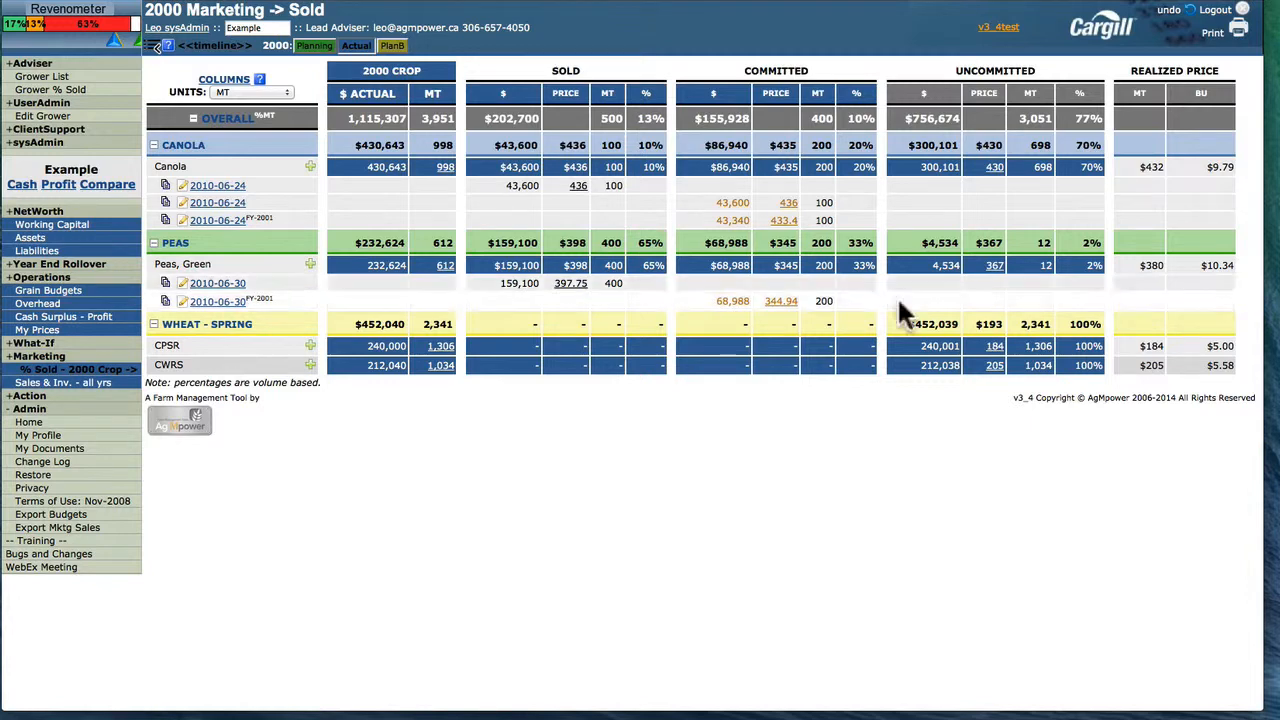
{"action": "left_click", "coordinate": [55, 290]}
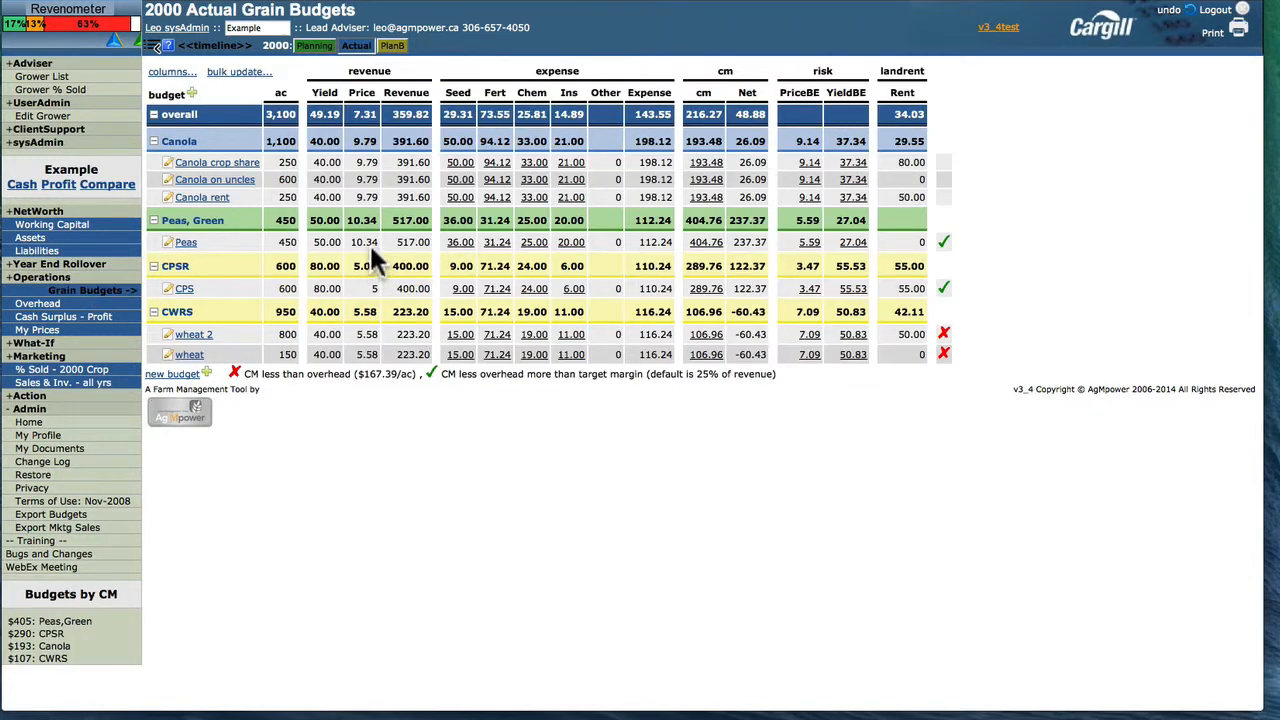
{"action": "mouse_move", "coordinate": [80, 38]}
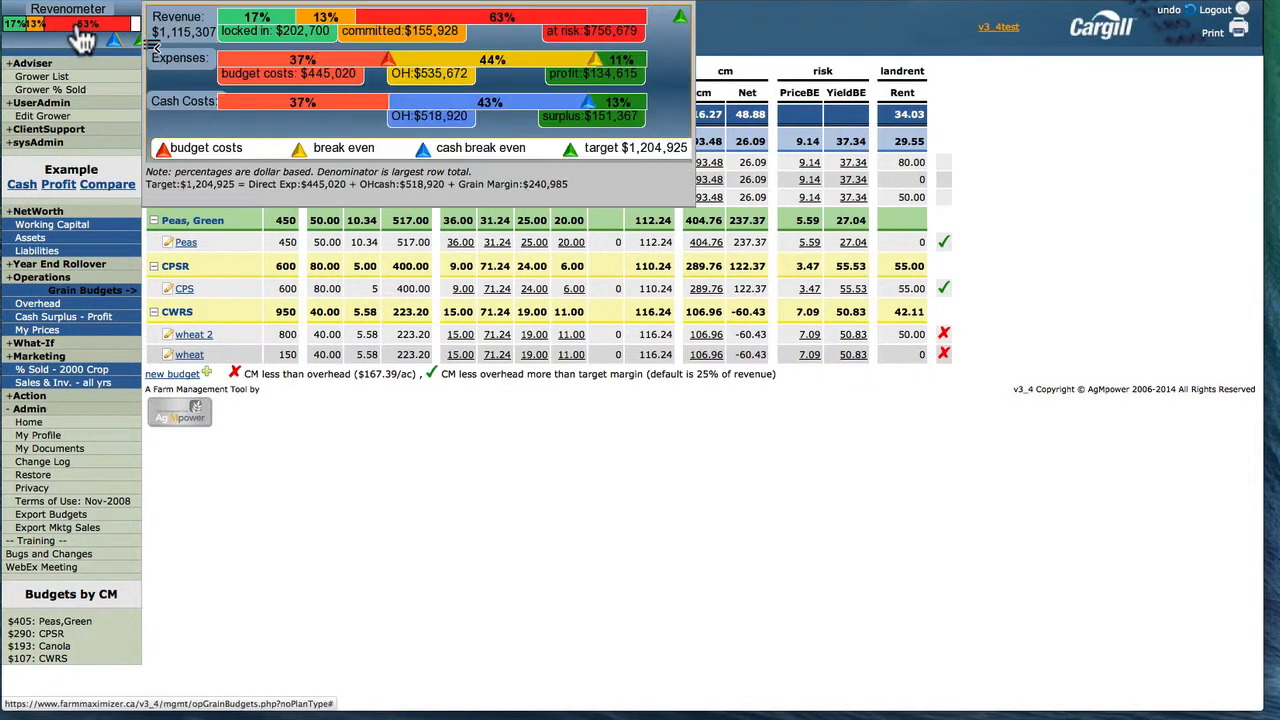